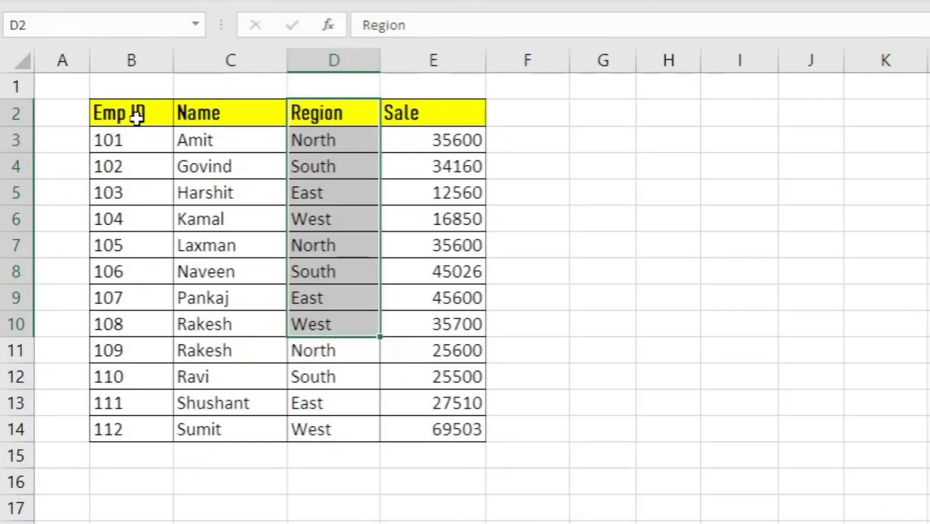
drag(138, 117, 131, 324)
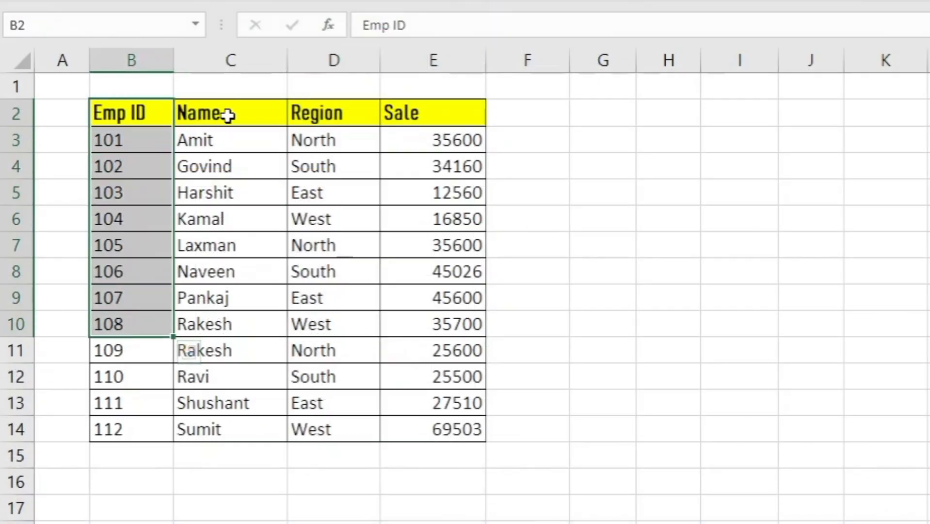
drag(228, 115, 228, 324)
drag(338, 121, 349, 298)
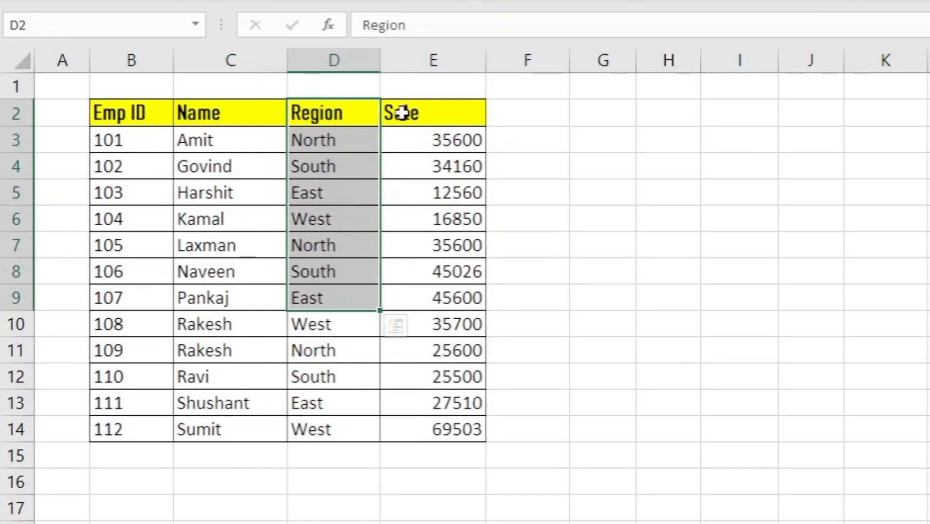
drag(391, 112, 412, 324)
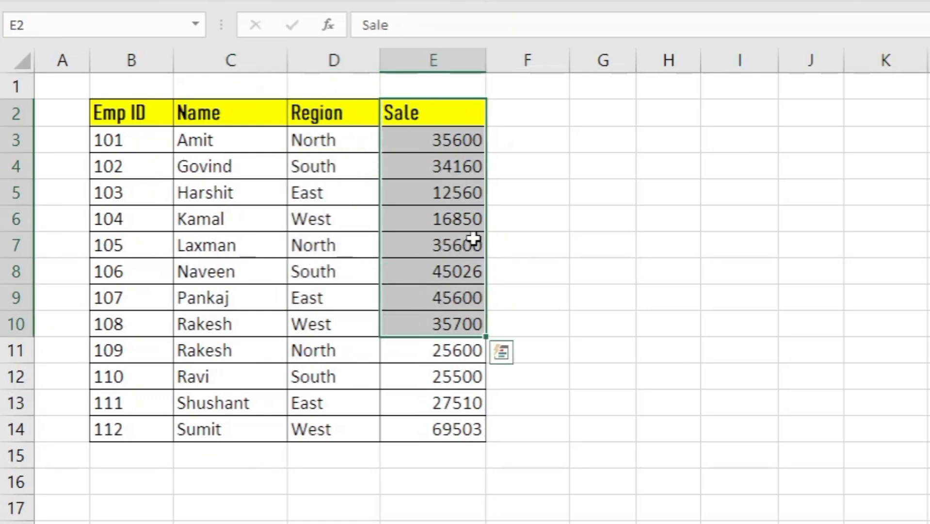
click(603, 146)
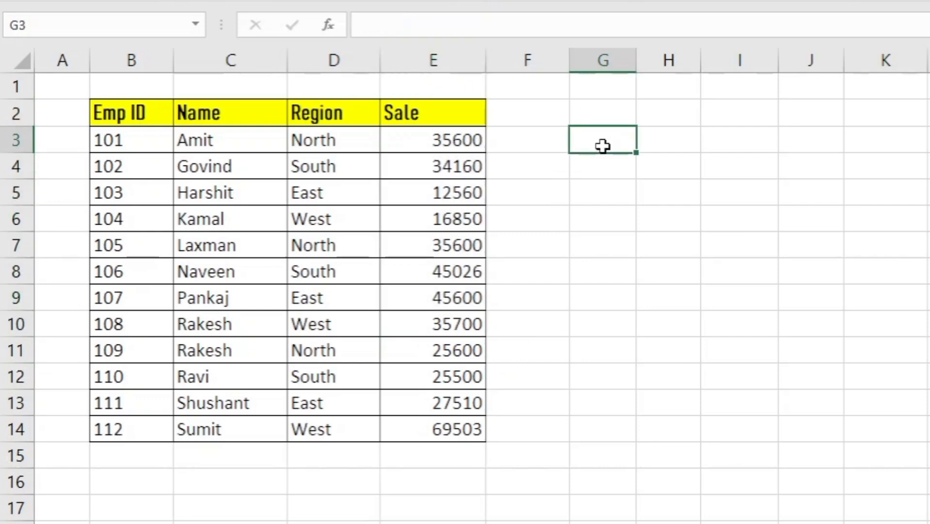
Step: Copy the header row B2:E2 of the employee table to the range starting at G3
drag(102, 113, 443, 115)
key(ctrl+c)
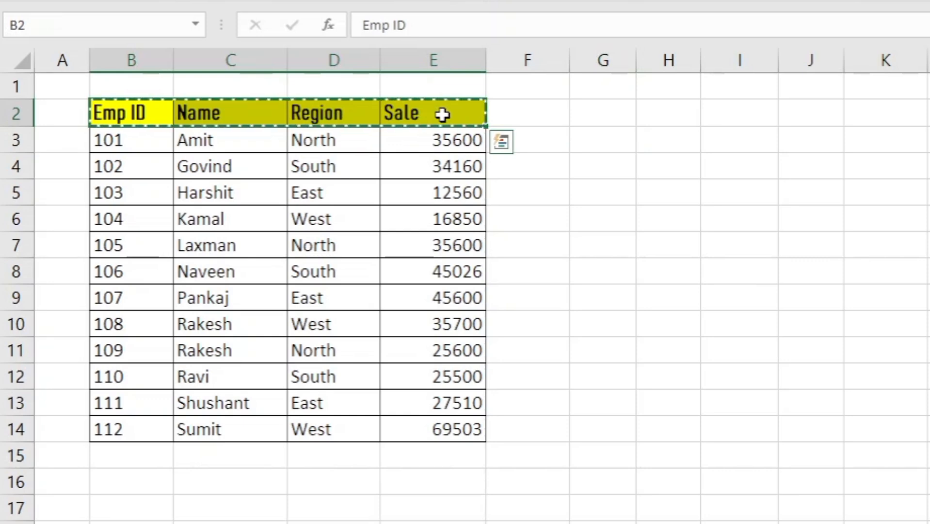
click(599, 141)
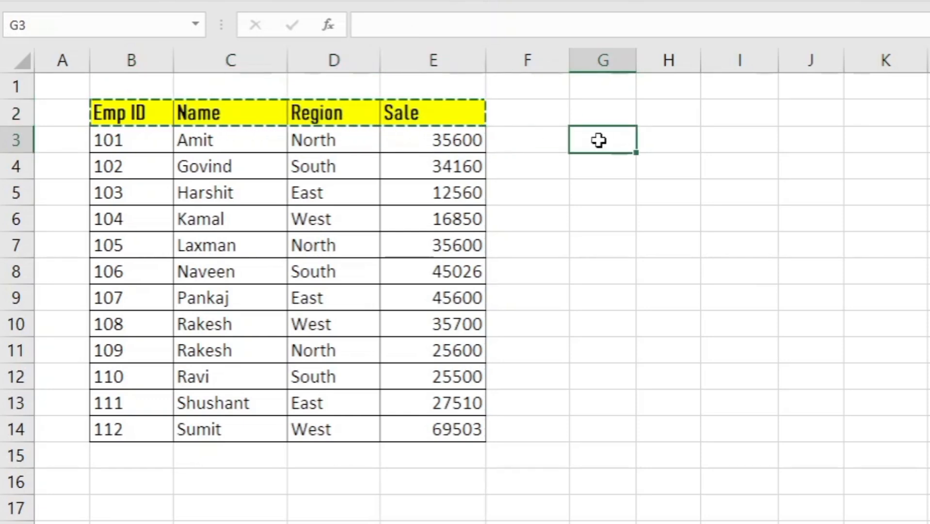
key(ctrl+v)
click(614, 169)
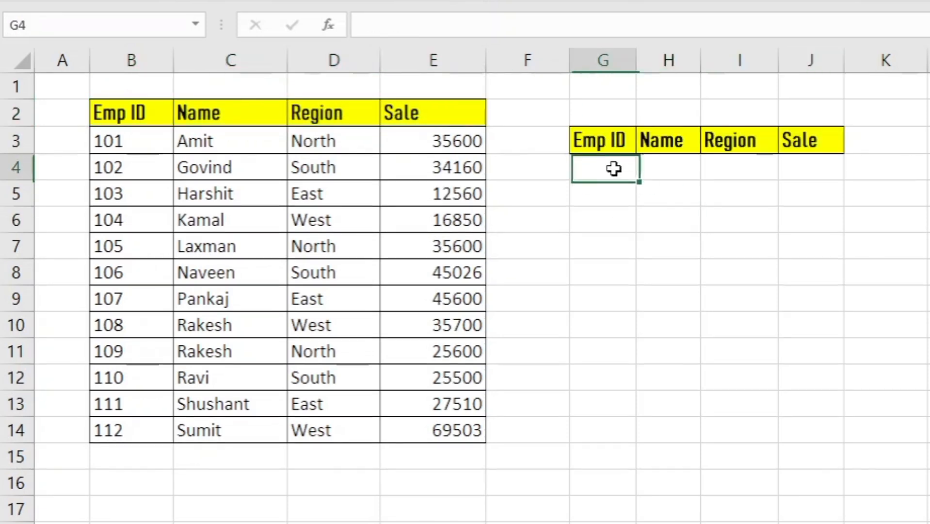
click(657, 169)
click(716, 171)
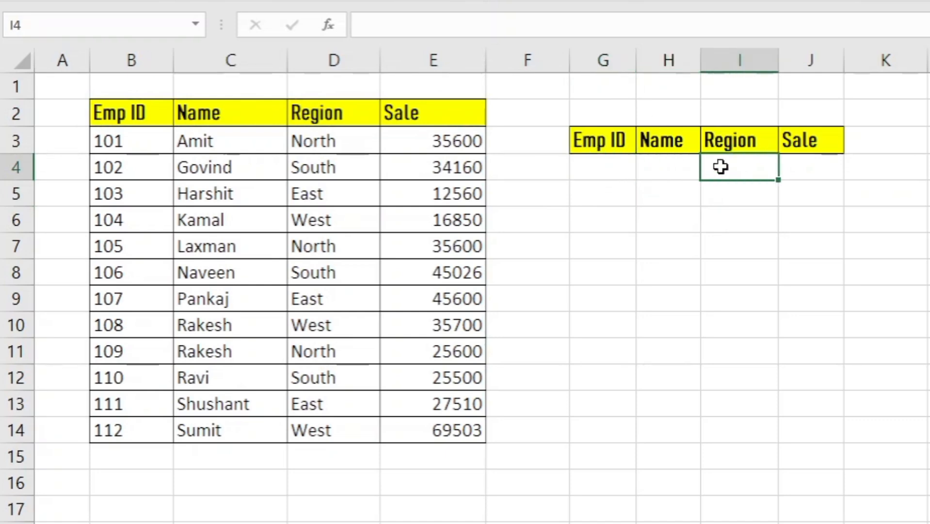
click(807, 168)
Step: Start a DGET formula in H4 with the whole employee table B2:E14 as its database argument
click(659, 172)
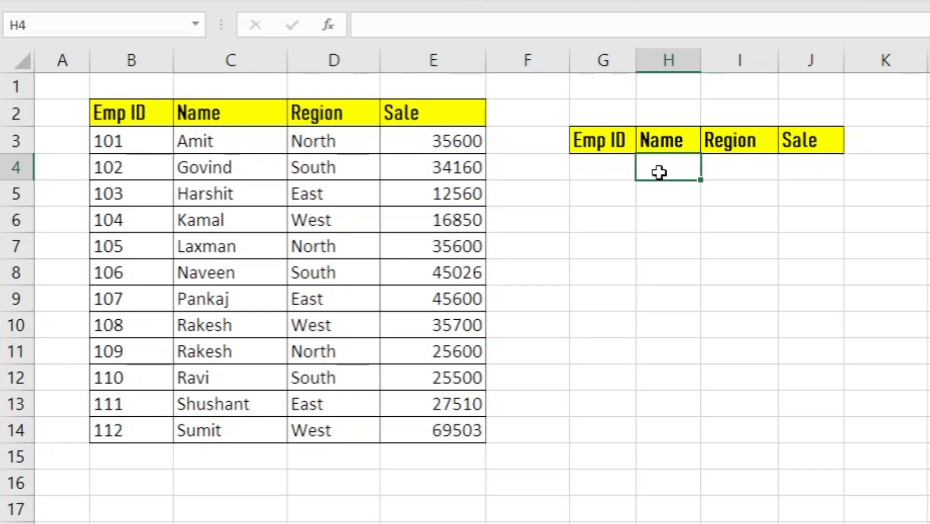
text(=)
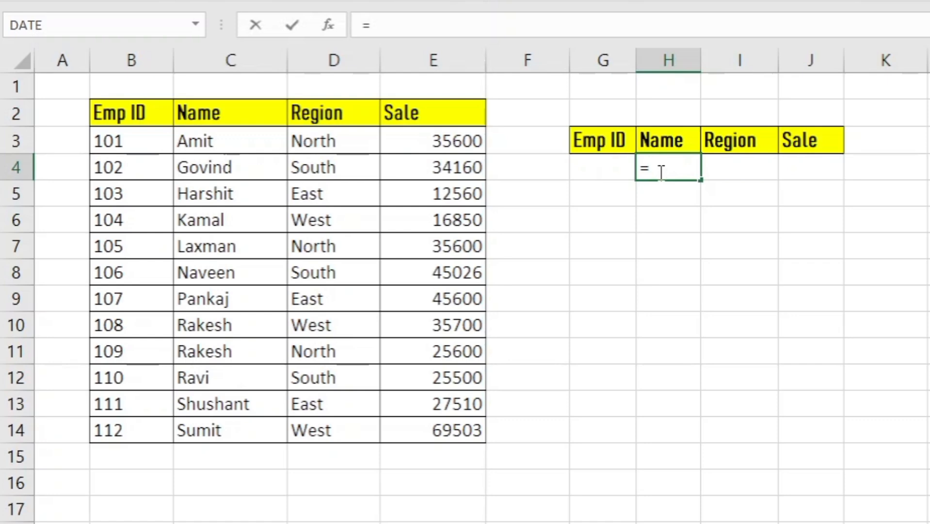
text(dget)
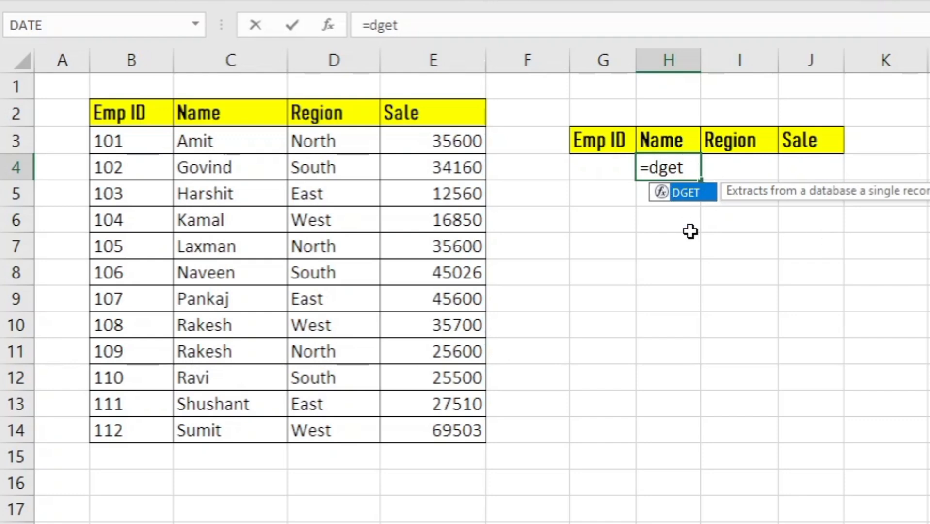
key(Tab)
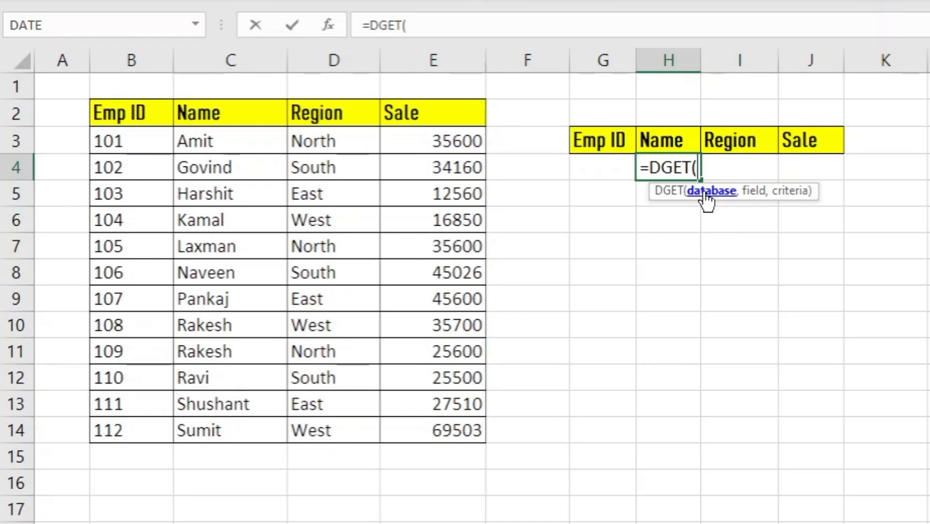
drag(113, 111, 452, 113)
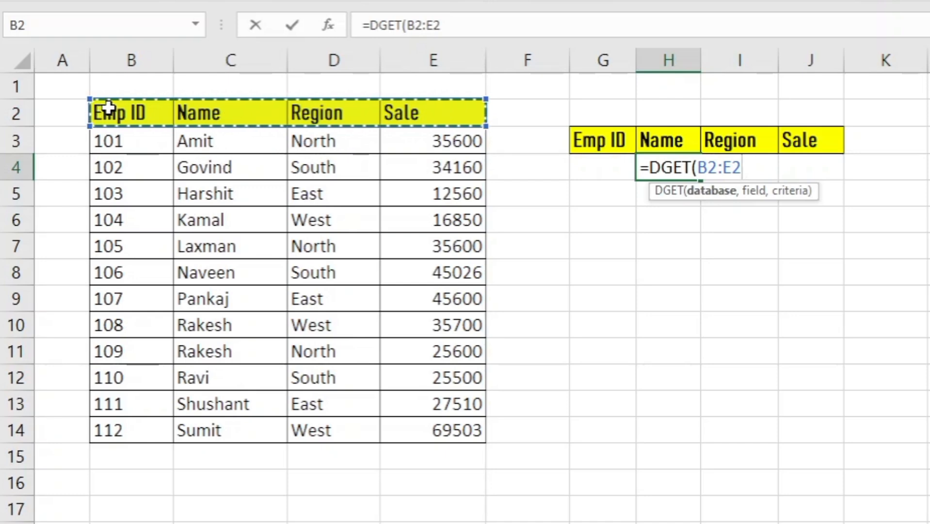
click(129, 113)
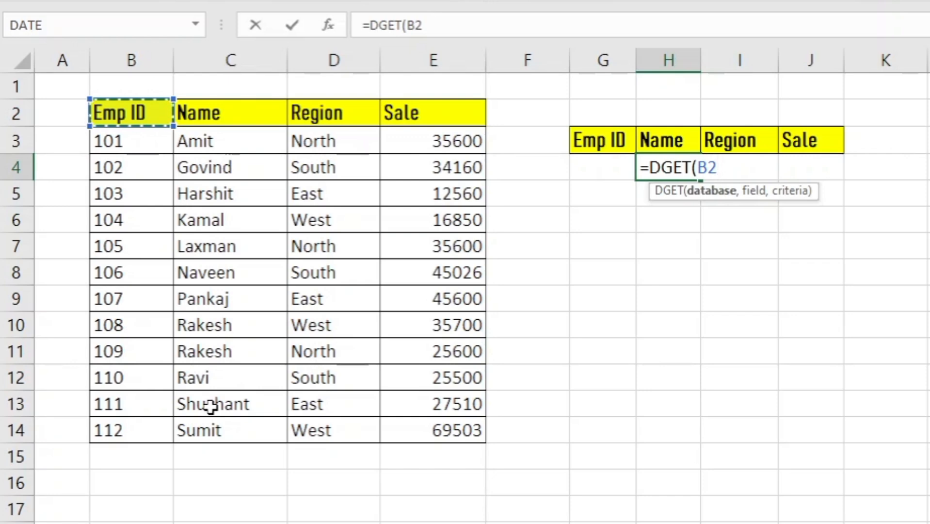
key(ctrl+shift+Right)
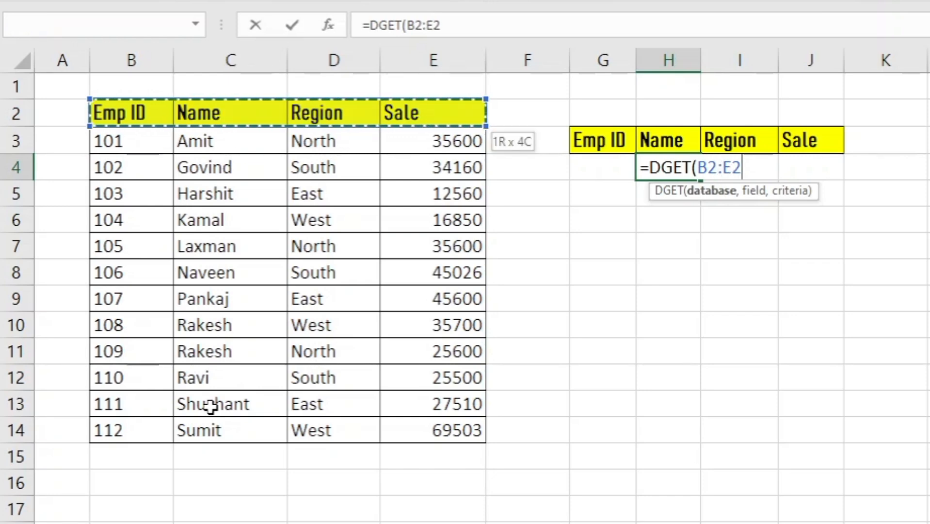
key(ctrl+shift+Down)
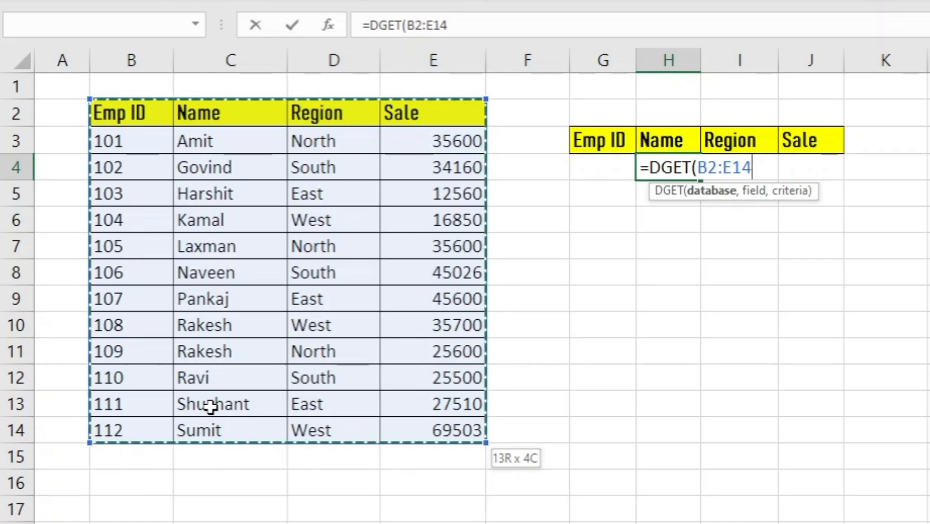
text(,)
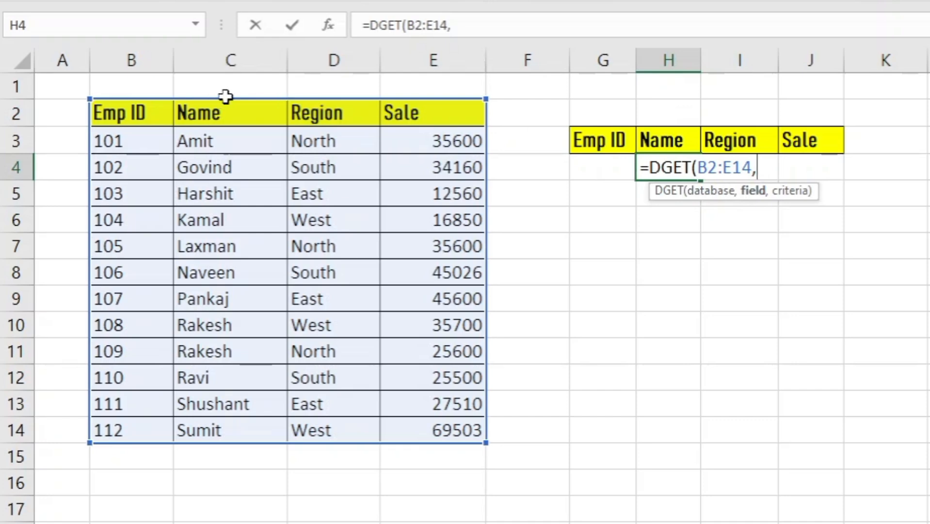
Step: Complete the H4 DGET formula with the Name header C2 as field and G3:G4 as criteria
click(215, 113)
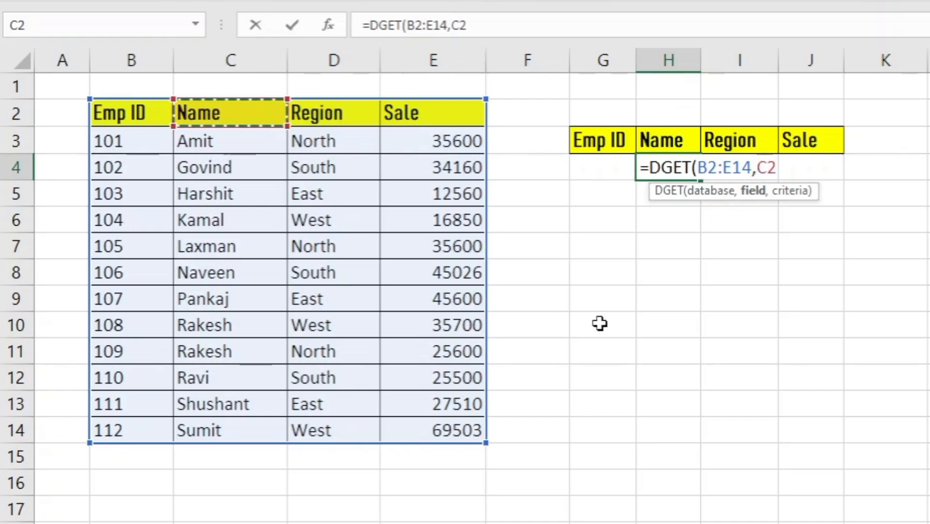
text(,)
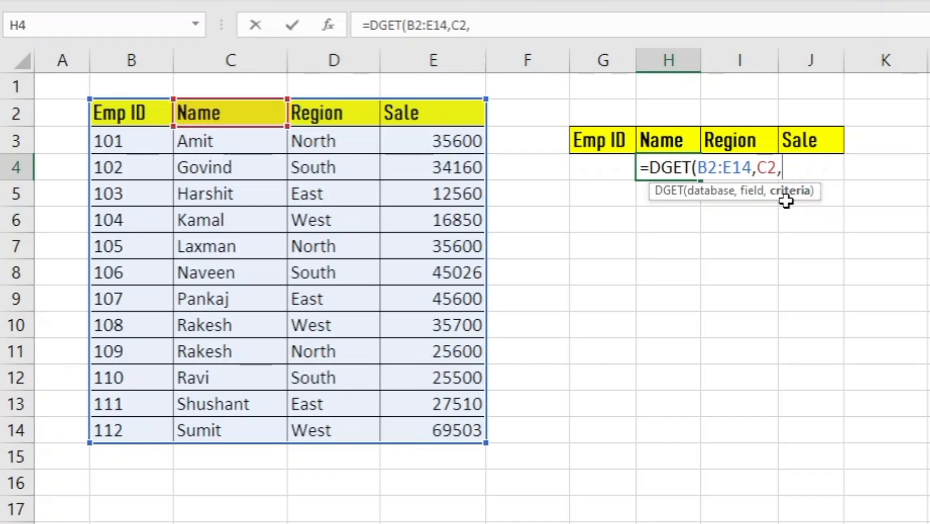
drag(601, 140, 604, 167)
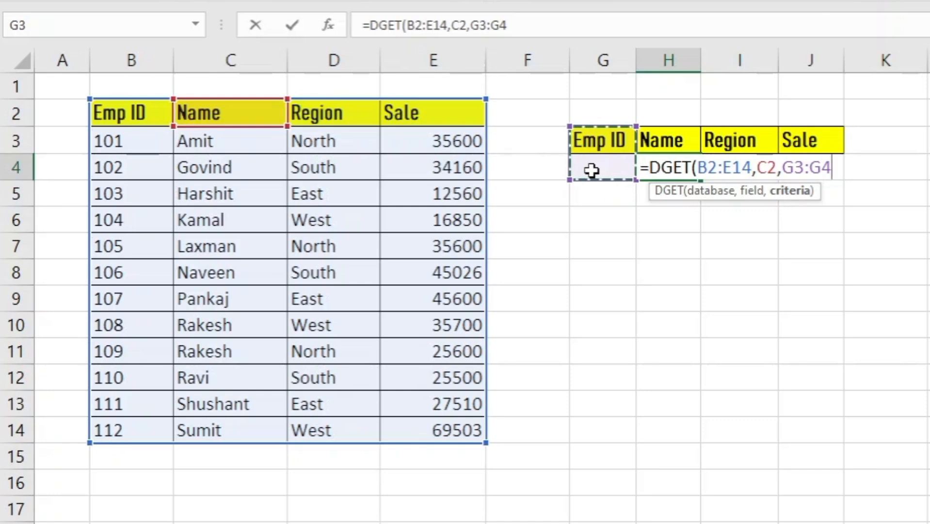
text())
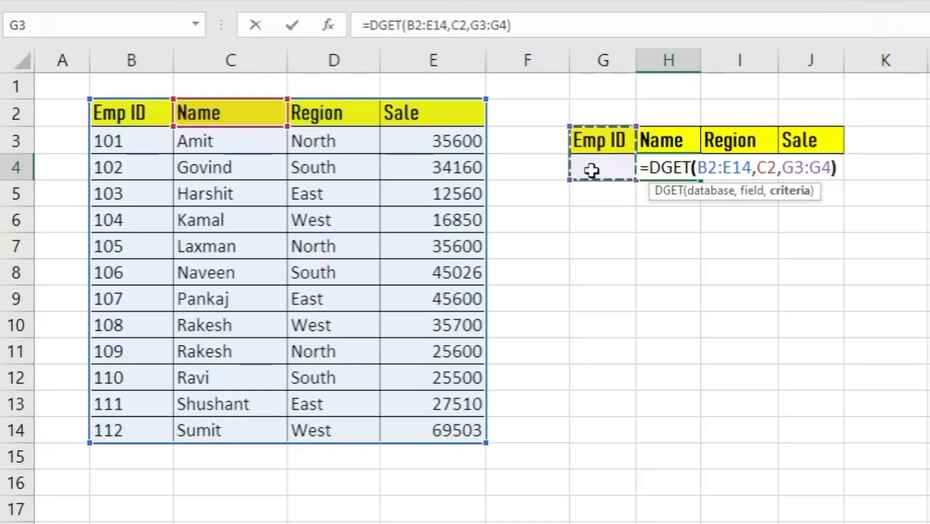
key(Return)
Step: Enter the first listed employee's ID in G4 as the lookup criterion
click(592, 170)
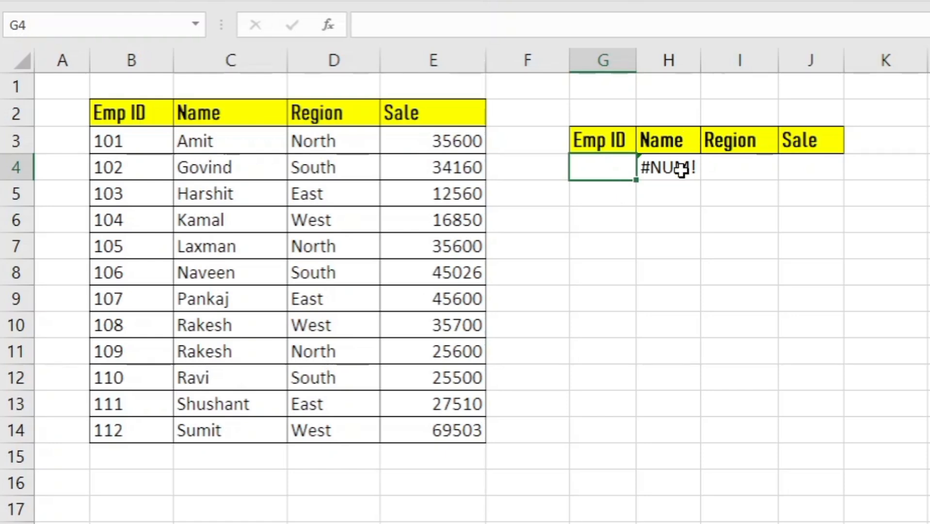
text(101)
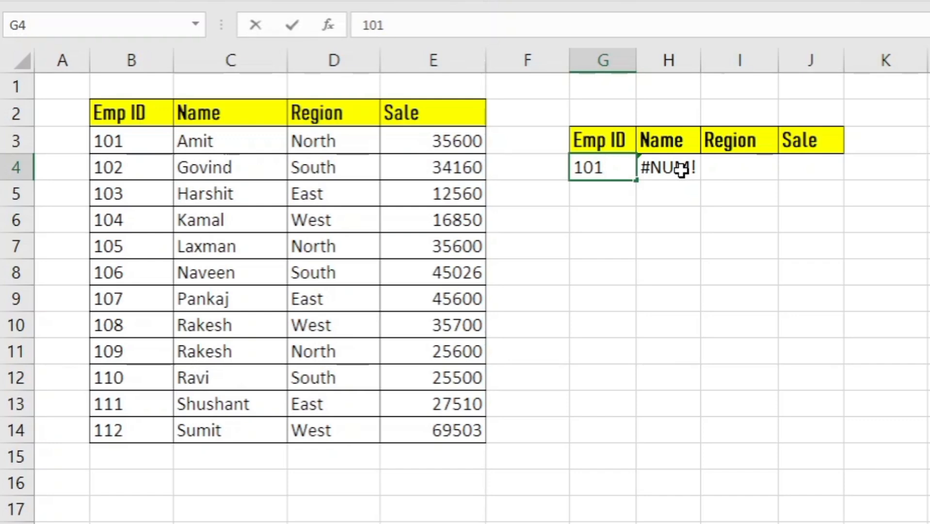
key(Return)
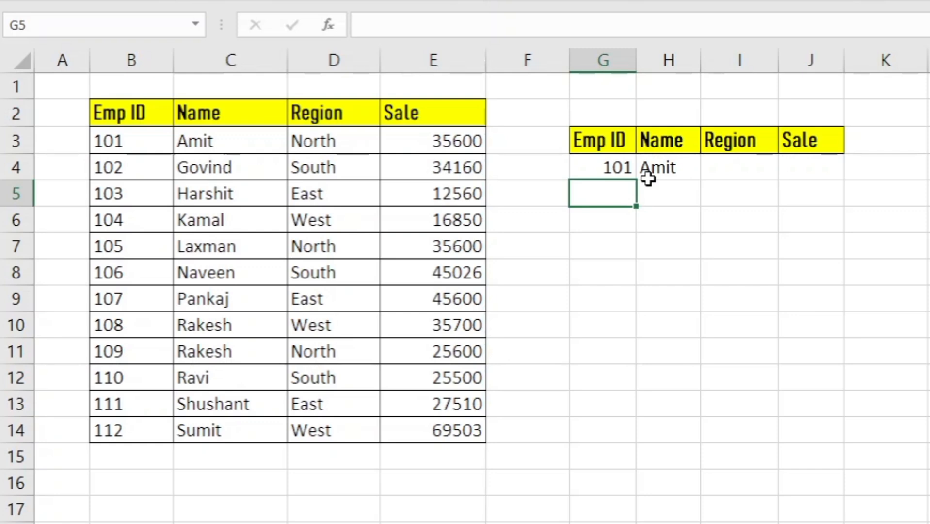
key(Up)
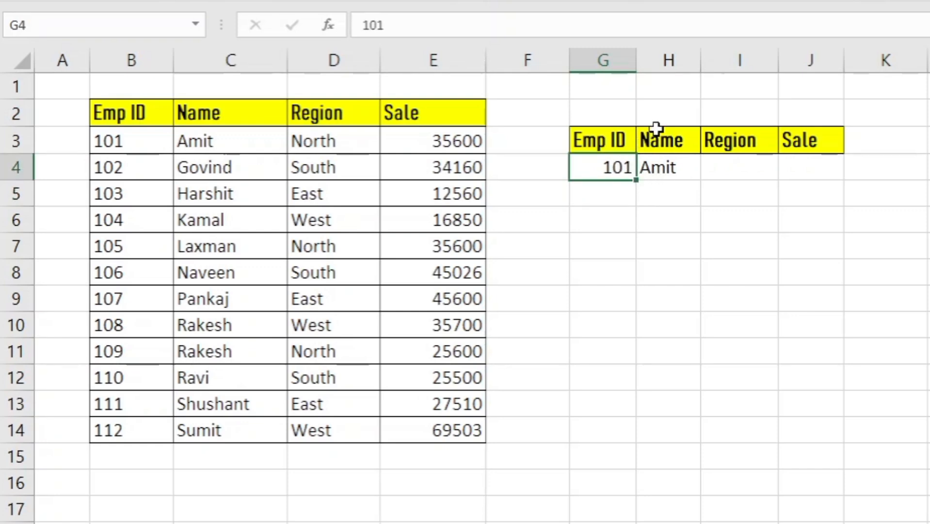
Step: Fill the DGET formula from H4 across to J4 and inspect the ranges referenced in J4
click(671, 171)
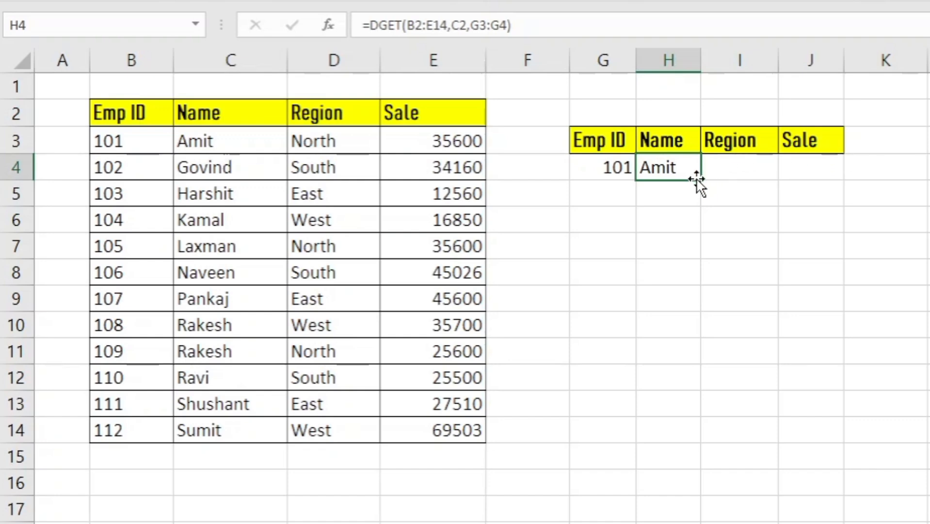
drag(717, 184, 820, 183)
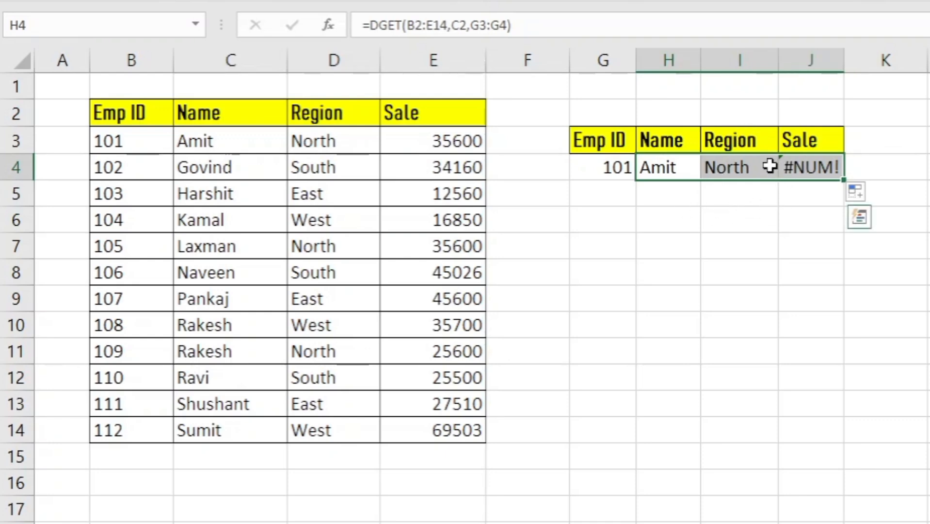
click(802, 167)
double_click(805, 167)
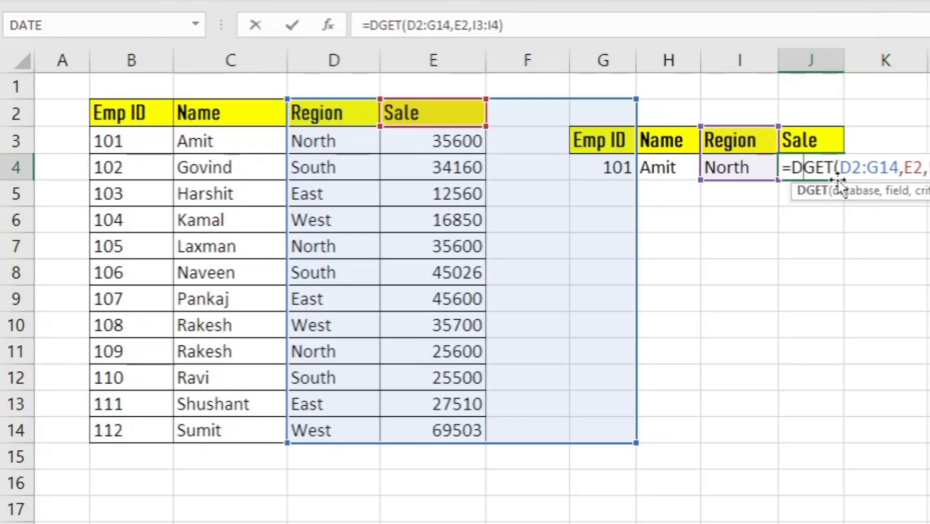
key(ctrl+Return)
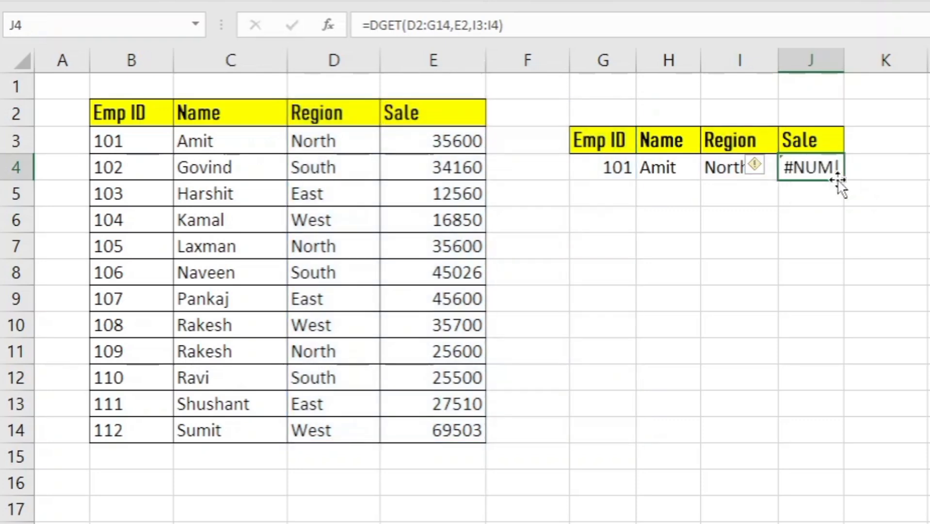
Step: Make the database and criteria ranges in the H4 formula absolute, giving =DGET($B$2:$E$14,C2,$G$3:$G$4)
click(683, 170)
double_click(685, 170)
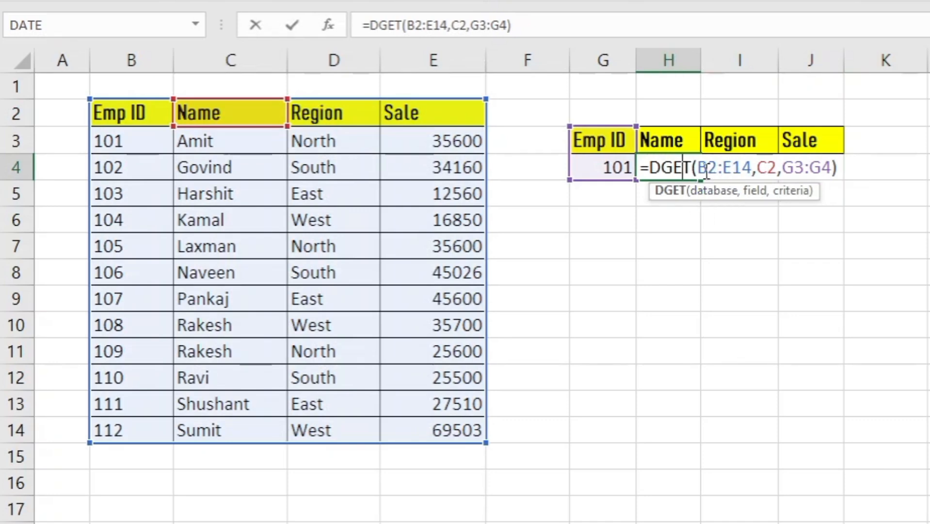
drag(698, 169, 752, 172)
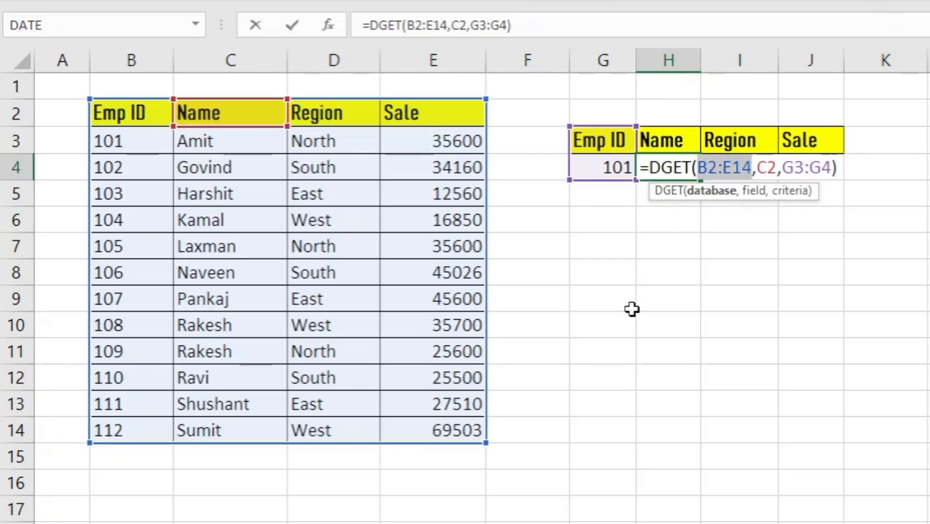
key(F4)
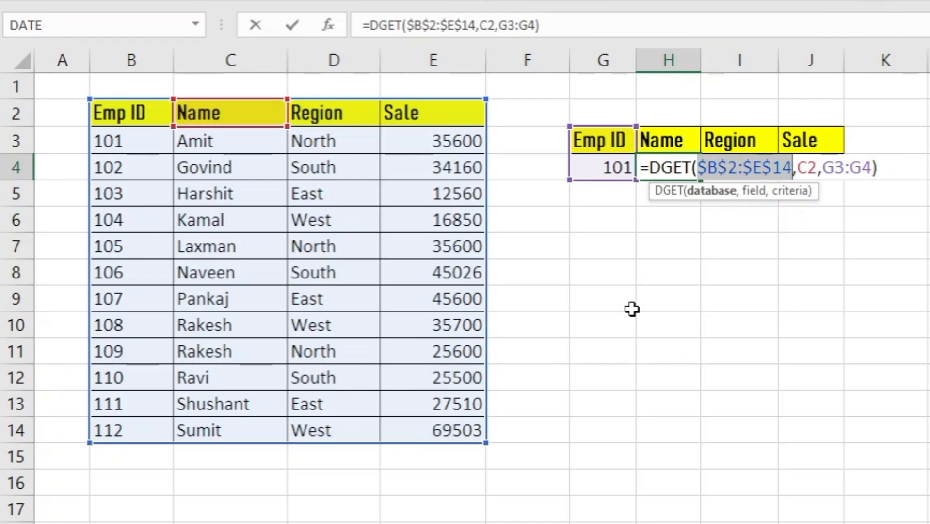
drag(823, 167, 874, 167)
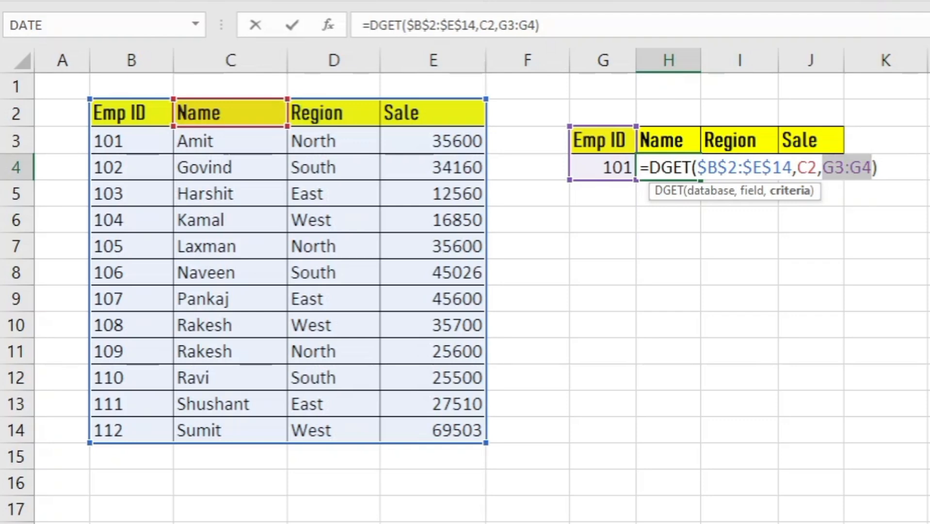
key(F4)
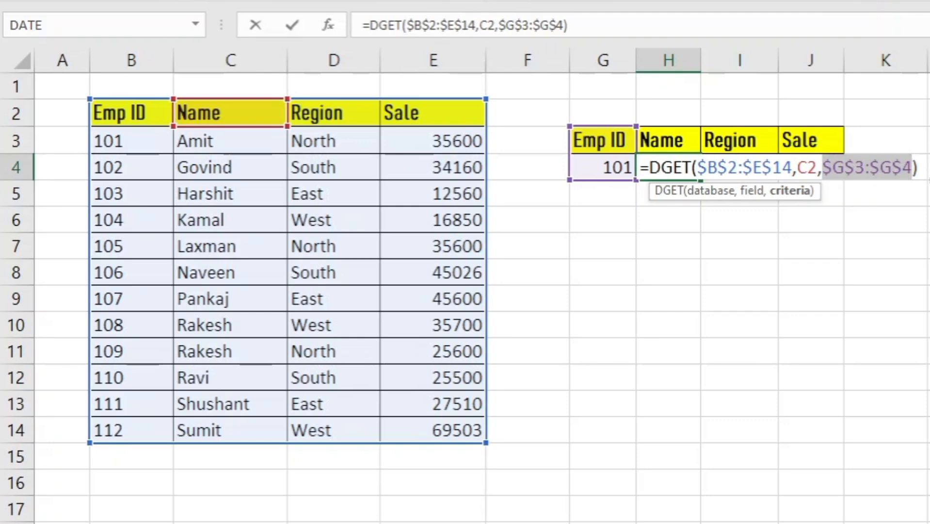
key(Return)
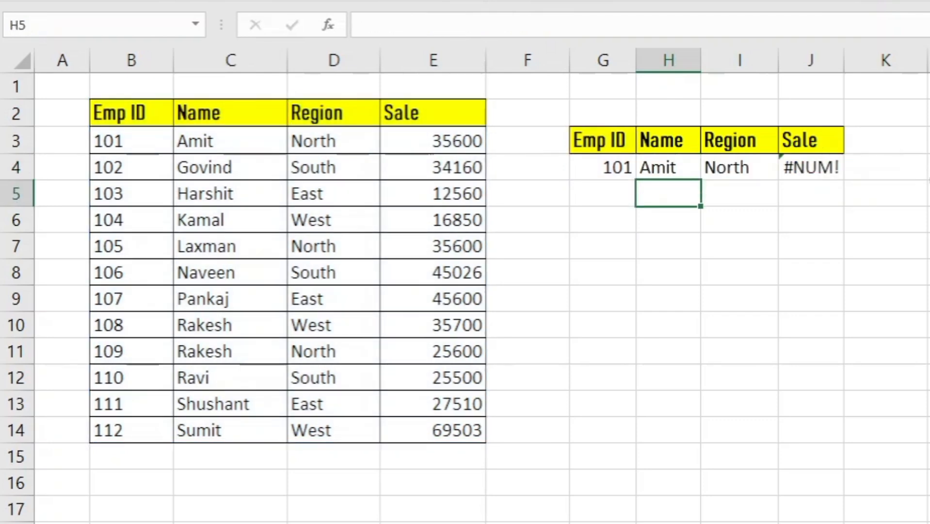
Step: Fill the corrected DGET formula from H4 across to J4 and enter the fifth listed employee's ID in G4
click(675, 166)
drag(703, 180, 834, 175)
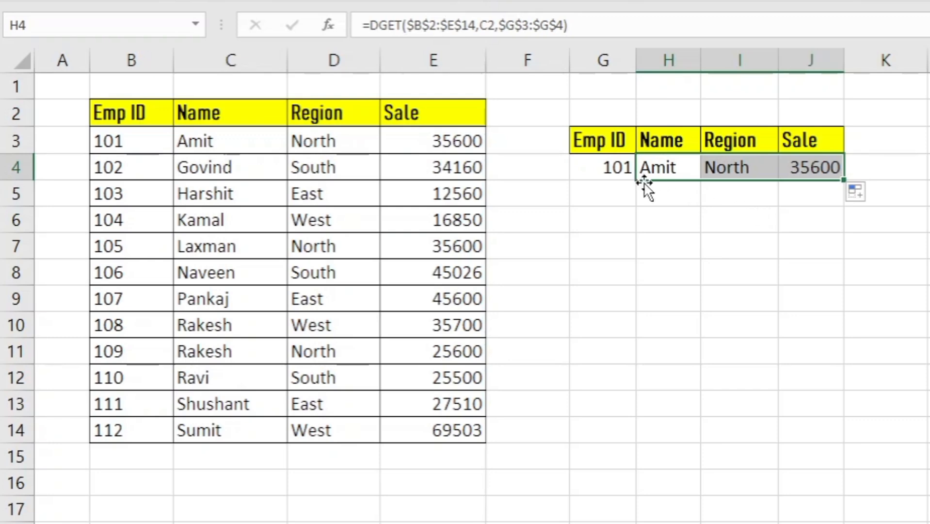
click(617, 168)
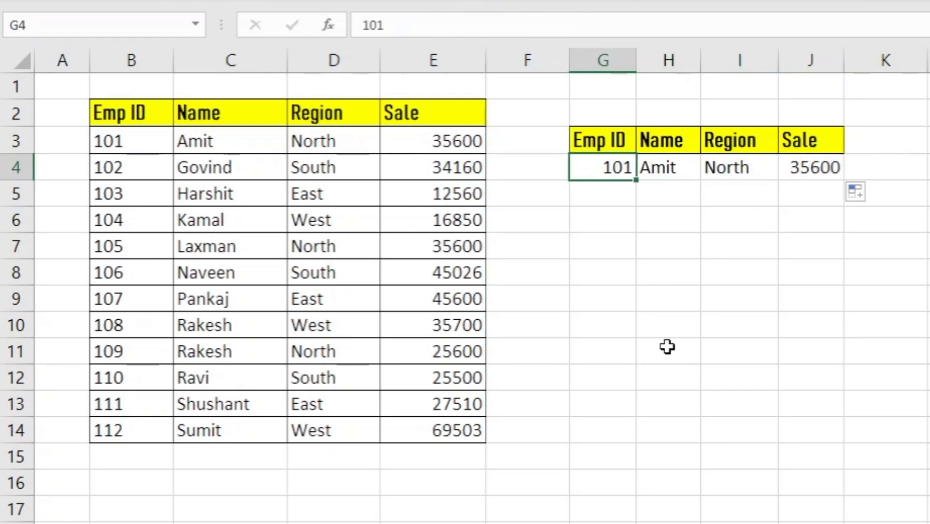
text(105)
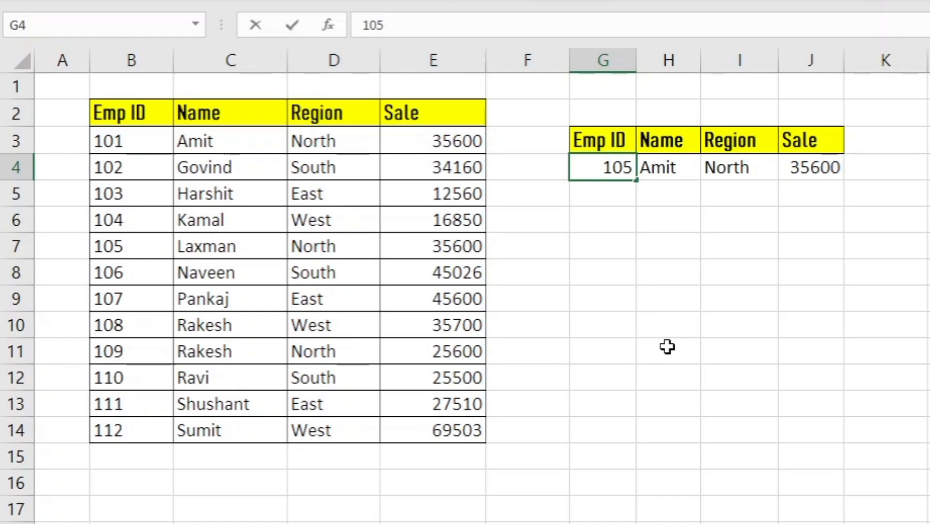
key(Return)
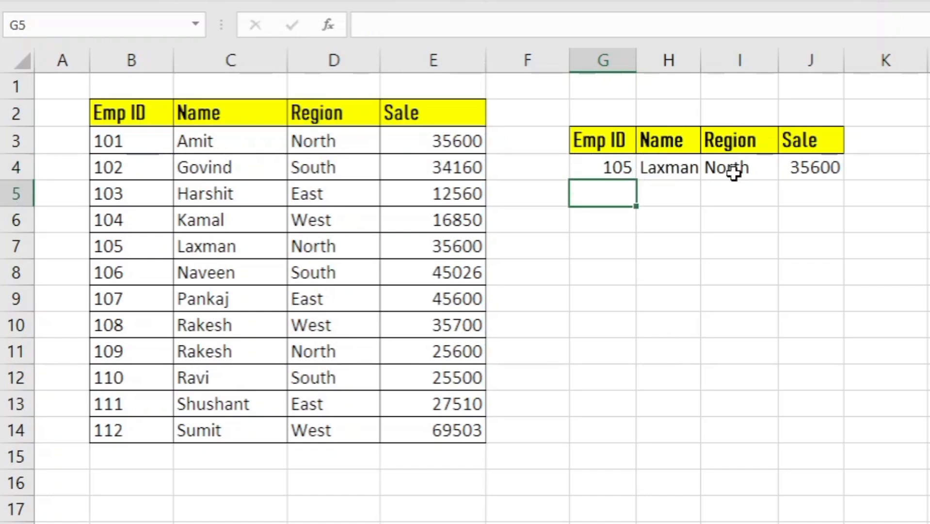
Step: Replace the lookup criterion in G4 with the last listed employee's ID
click(595, 173)
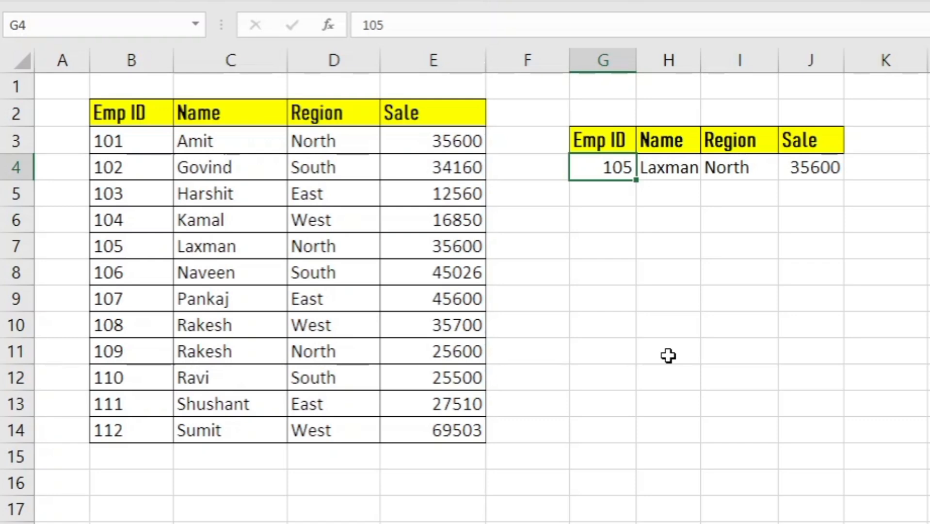
text(112)
key(Return)
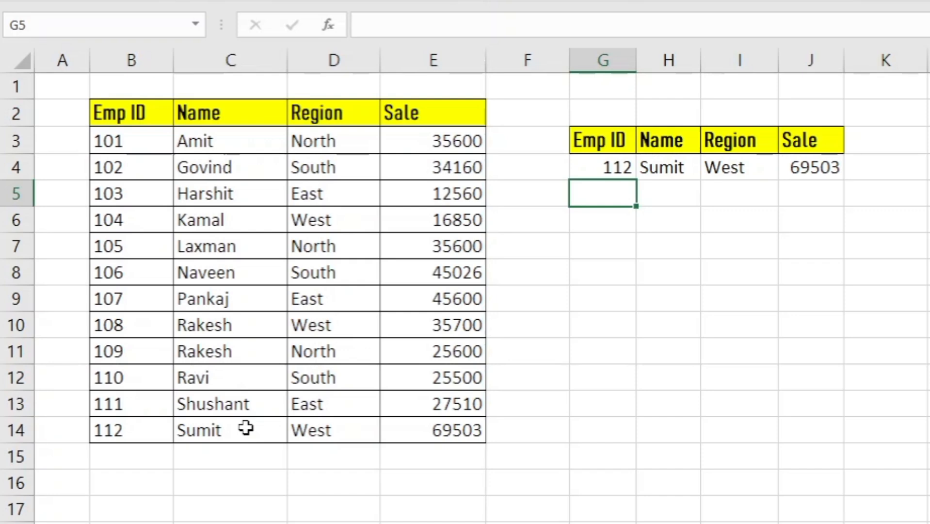
key(Down)
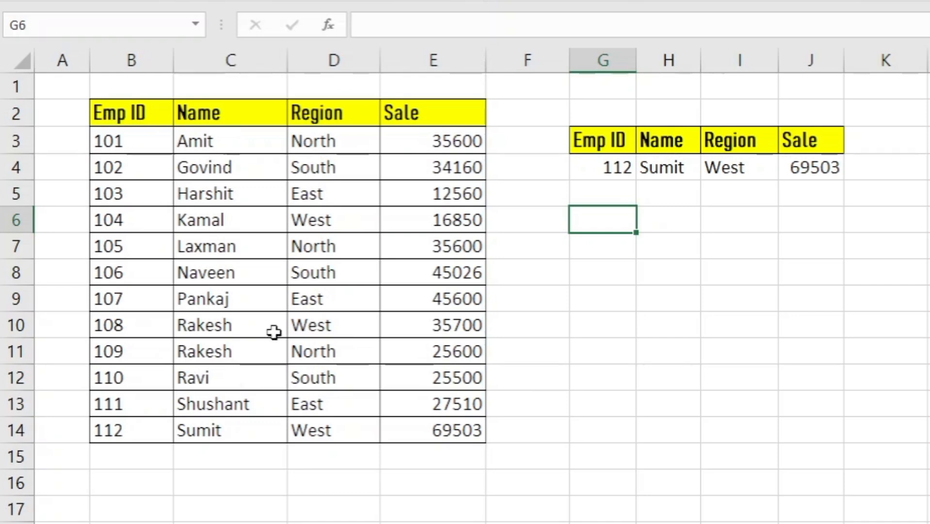
Step: Copy the table's Name header into G6 and its Emp ID header into H6 for a reverse lookup
click(259, 106)
key(ctrl+c)
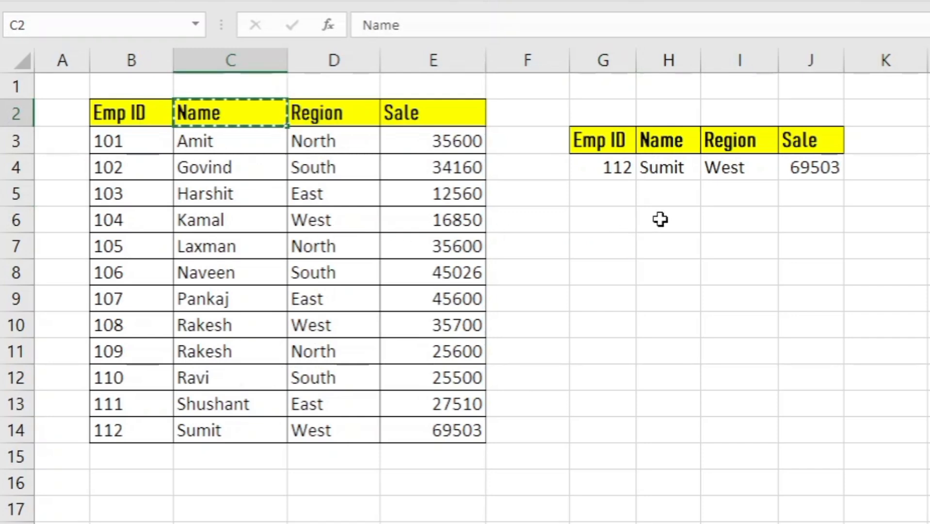
click(612, 219)
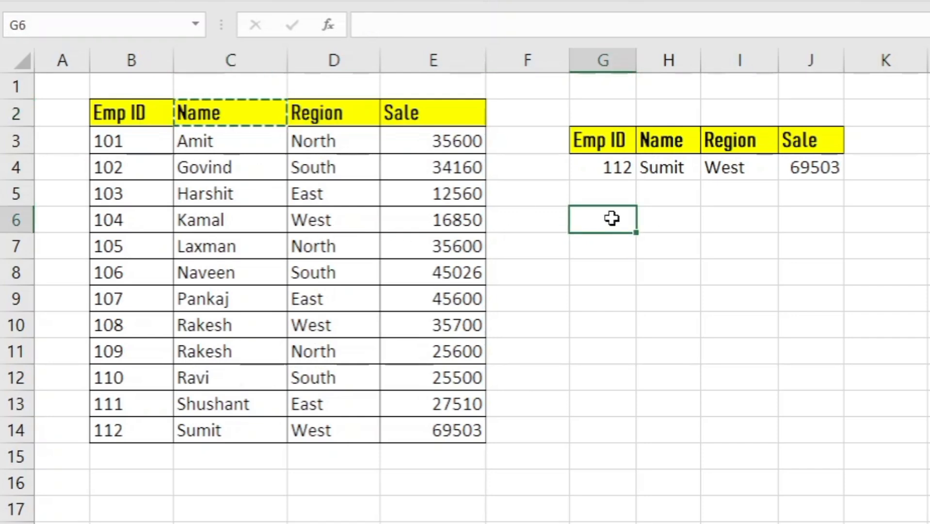
key(ctrl+v)
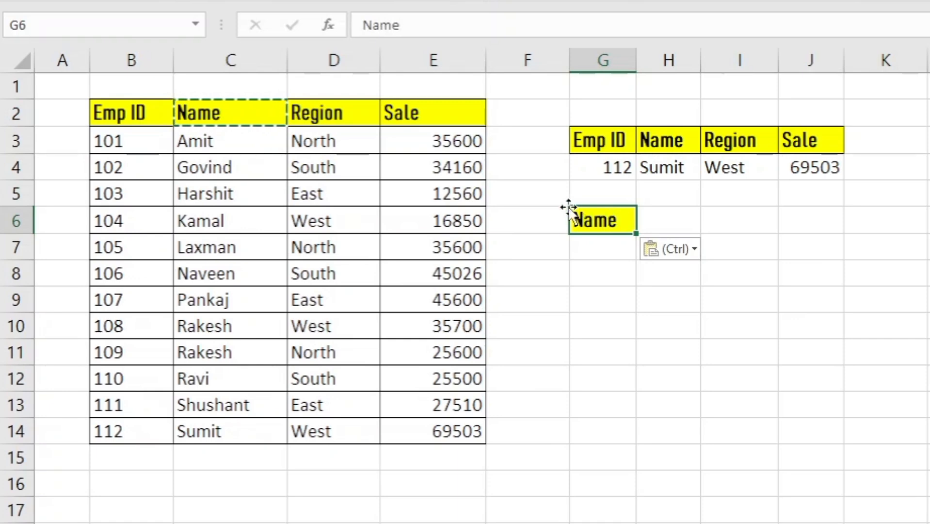
click(138, 115)
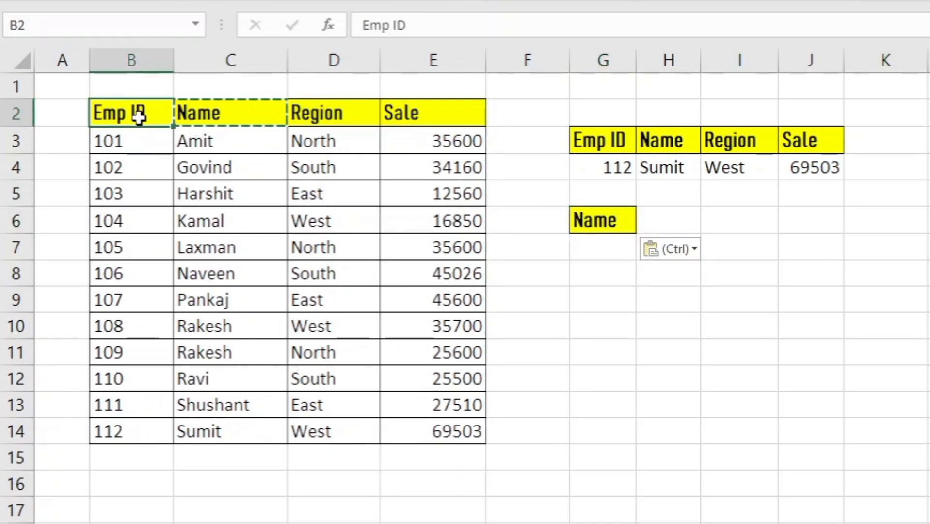
key(ctrl+c)
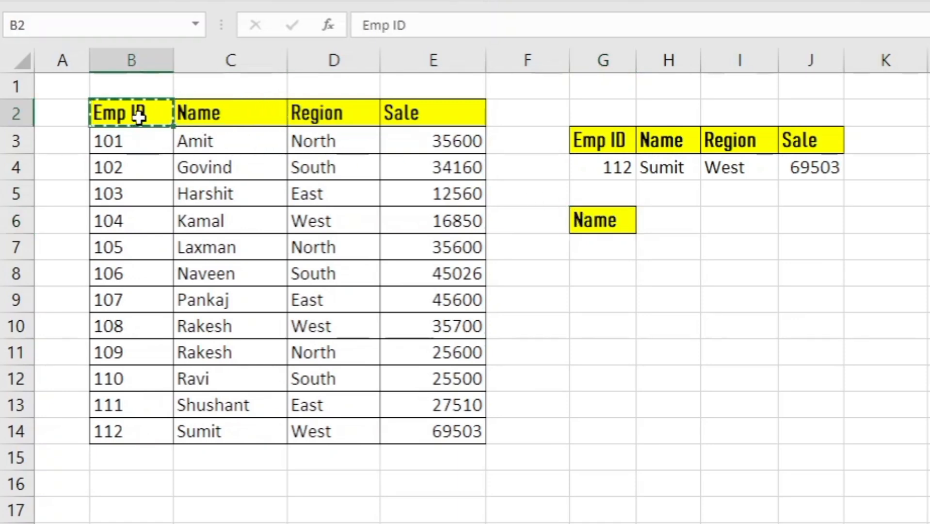
click(655, 221)
key(ctrl+v)
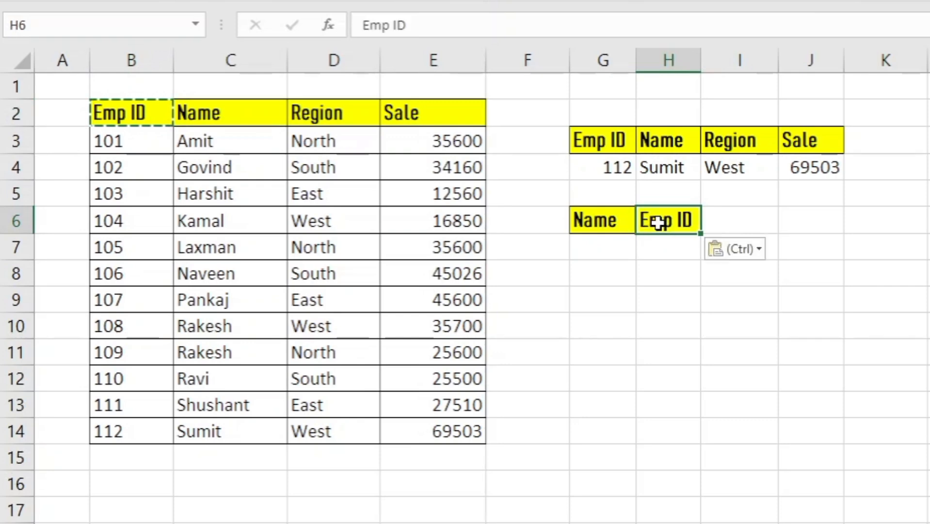
click(612, 246)
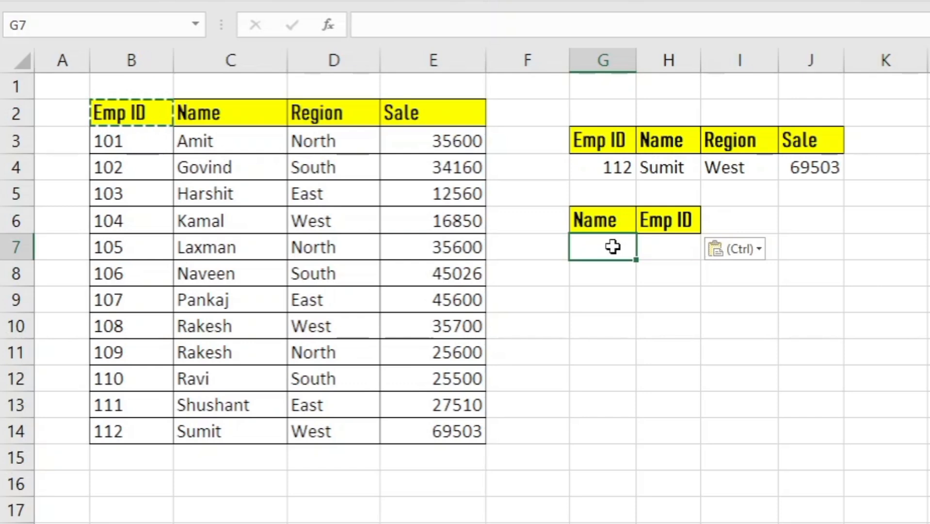
key(Escape)
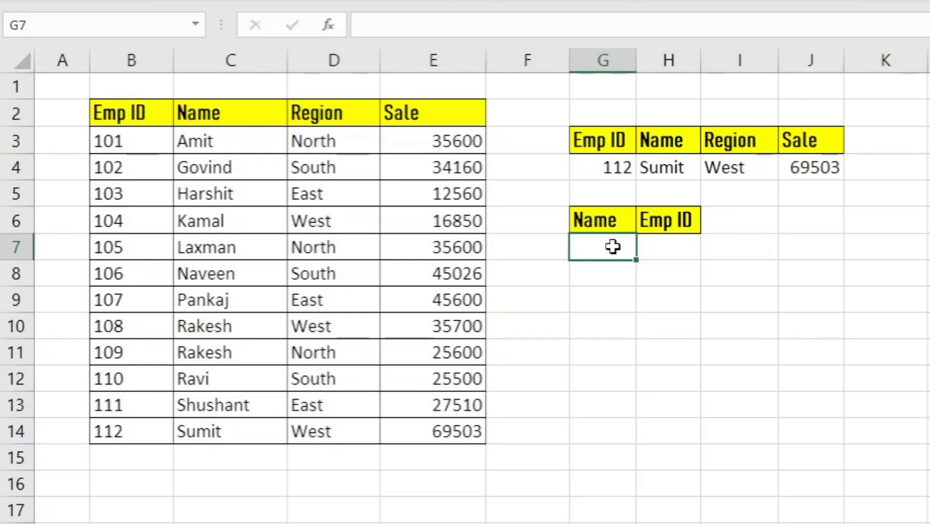
Step: Start a VLOOKUP formula in H7 with G6:G7 as the lookup value
click(657, 247)
text(=)
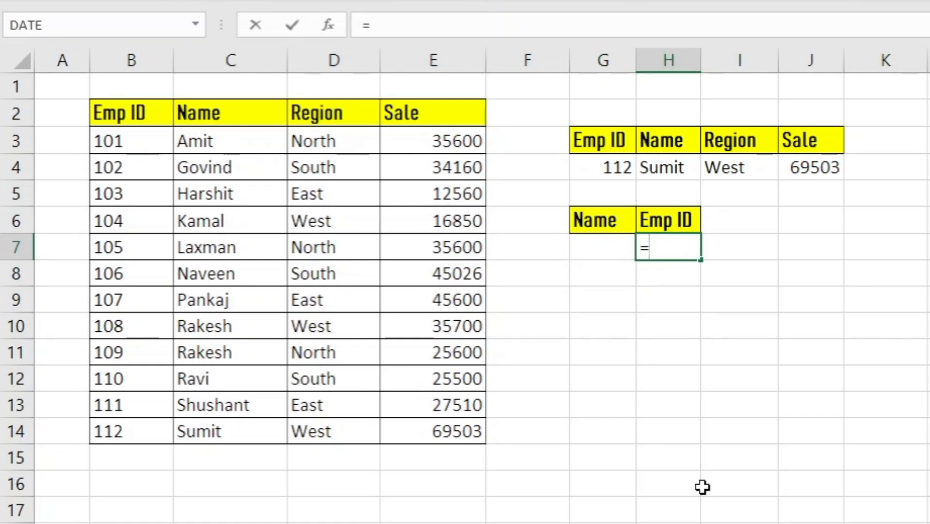
text(vlo)
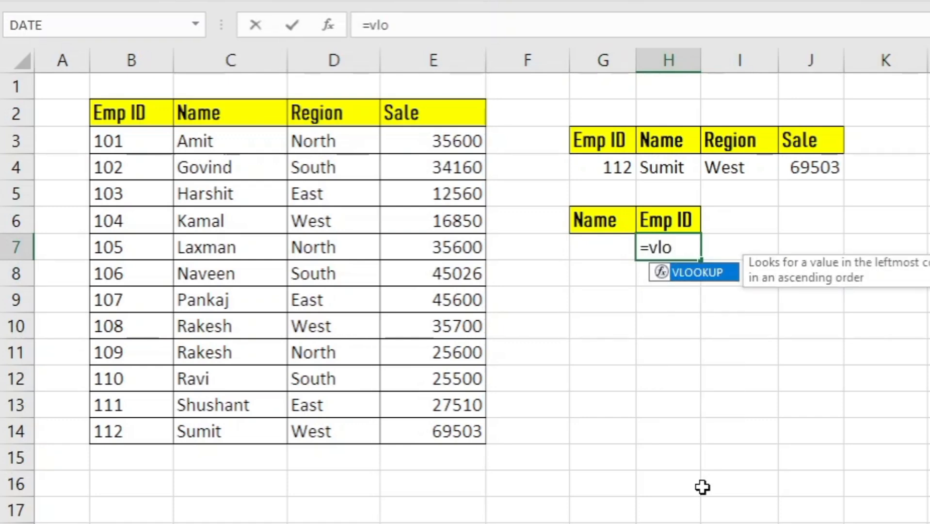
key(Tab)
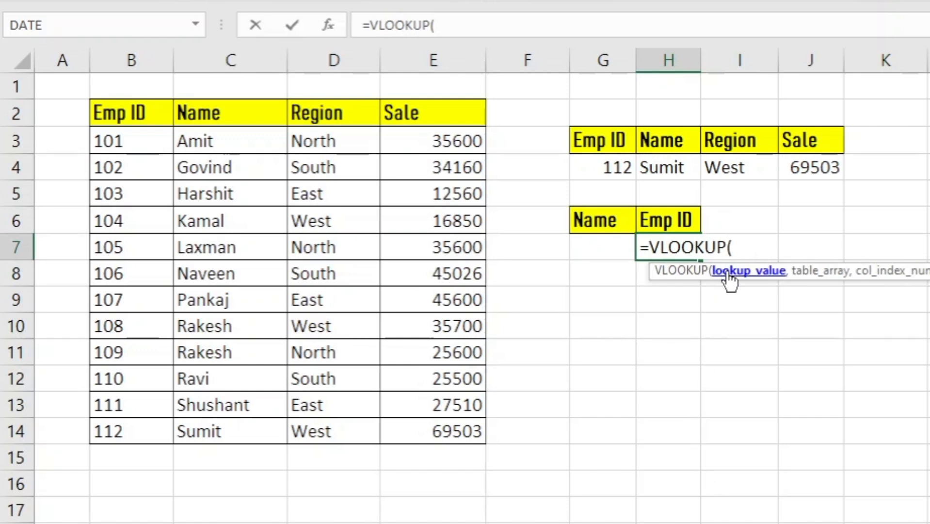
click(774, 275)
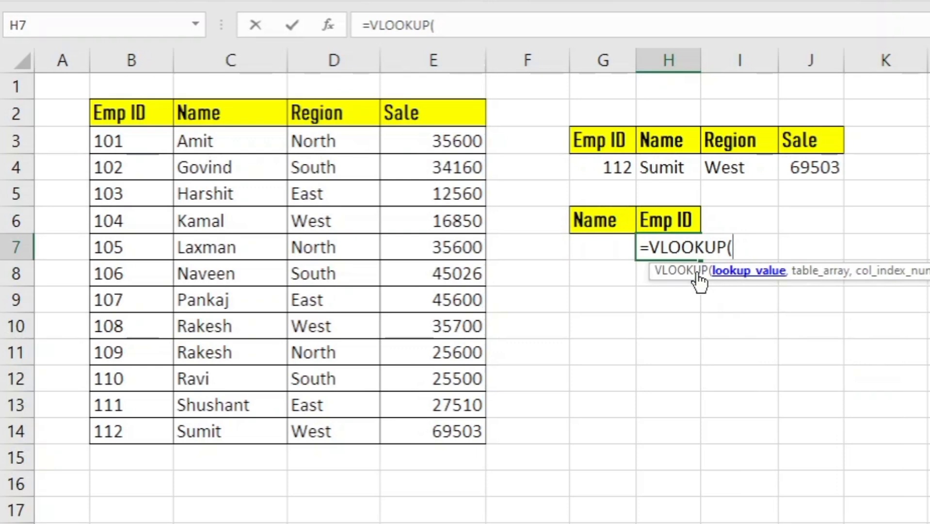
drag(605, 218, 599, 252)
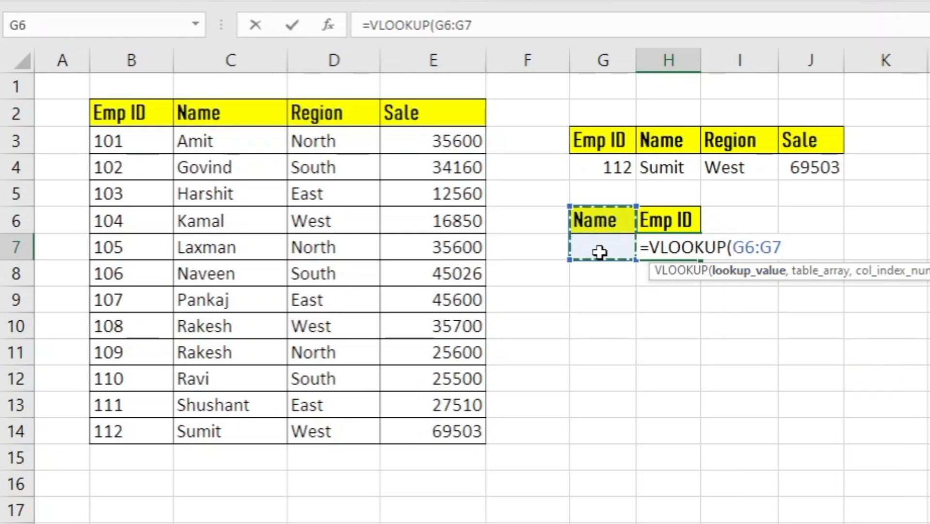
text(,)
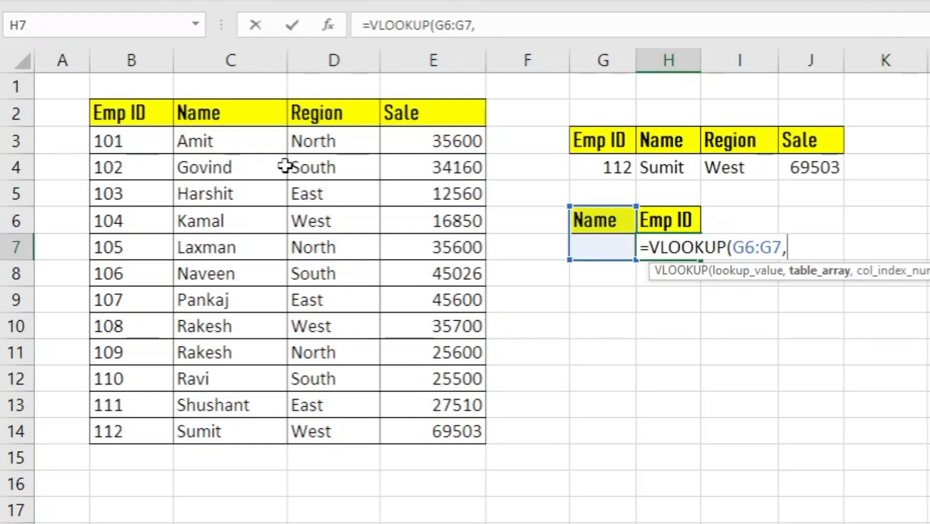
Step: Set the VLOOKUP table array to the whole employee table including headers, B2:E14
click(141, 112)
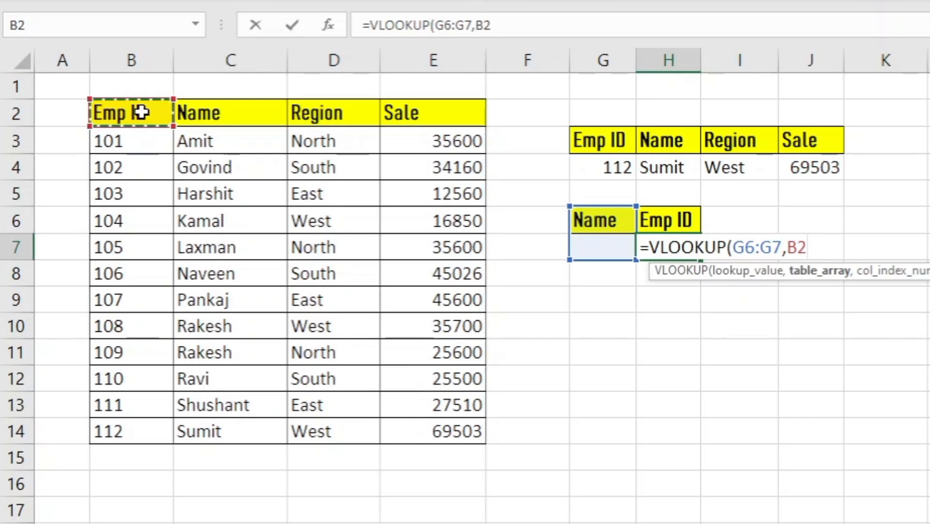
key(ctrl+shift+Right)
key(ctrl+shift+Down)
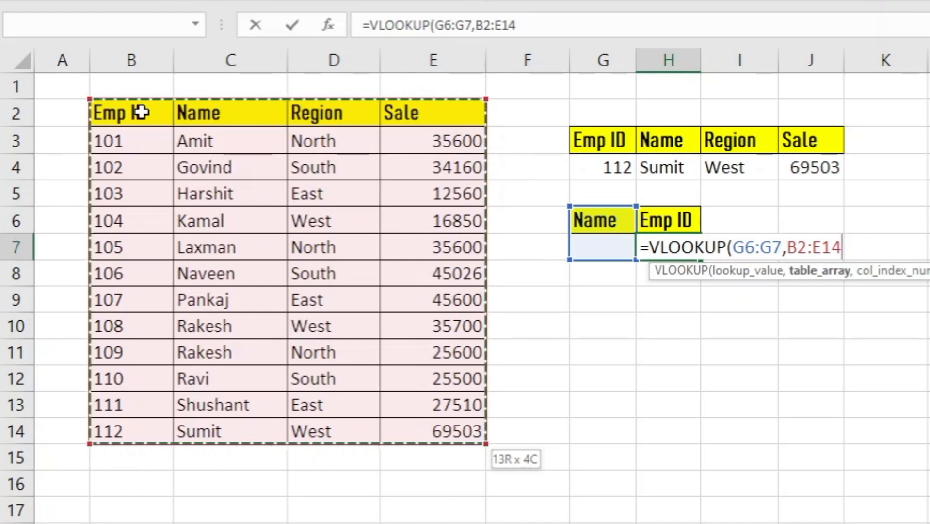
text(,)
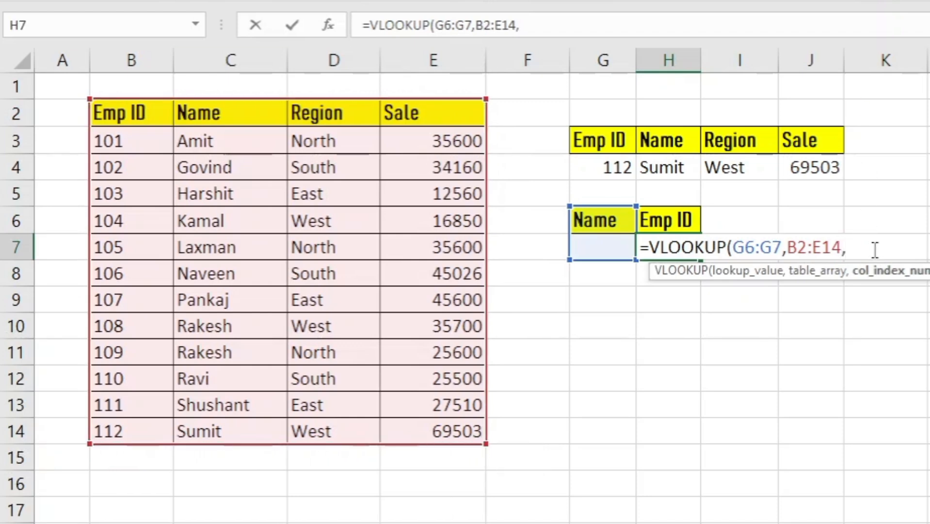
click(787, 251)
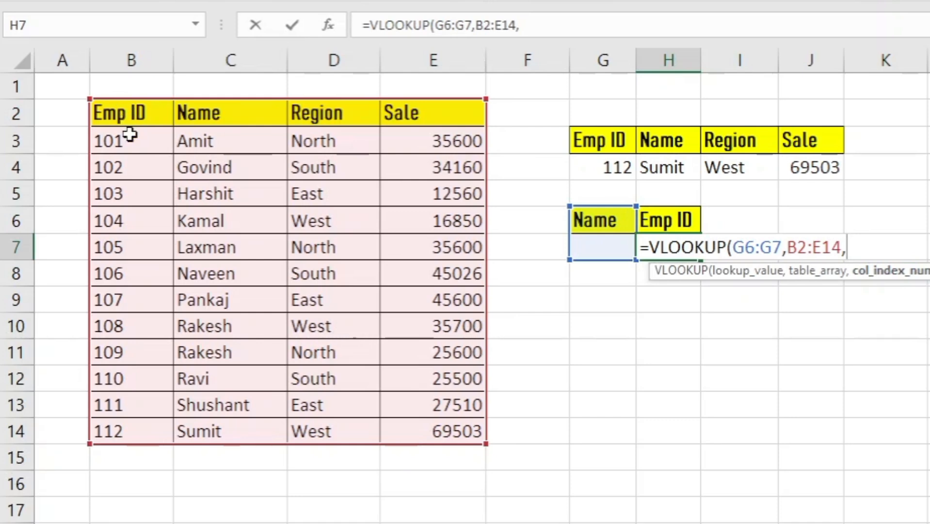
Step: Complete the H7 formula with column index 1 and exact match, giving =VLOOKUP(G6:G7,B2:E14,1,FALSE)
text(1)
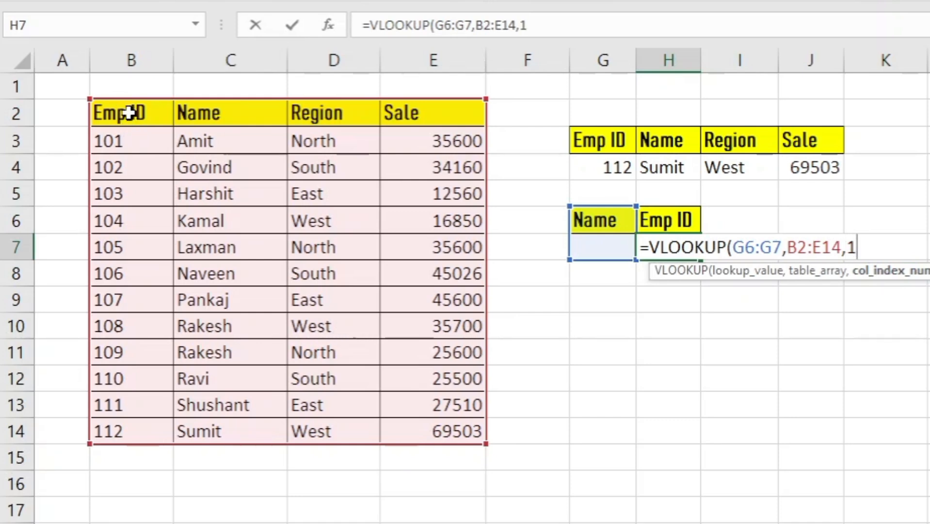
text(,)
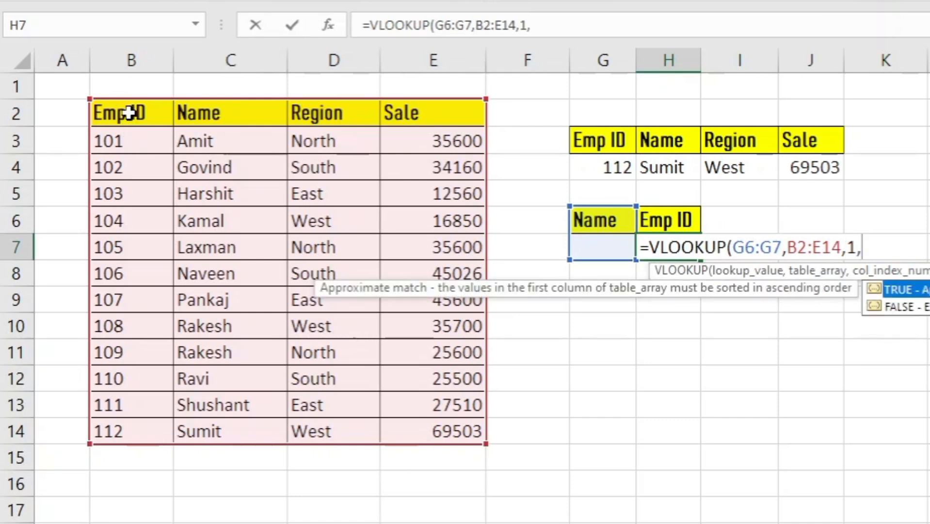
click(892, 305)
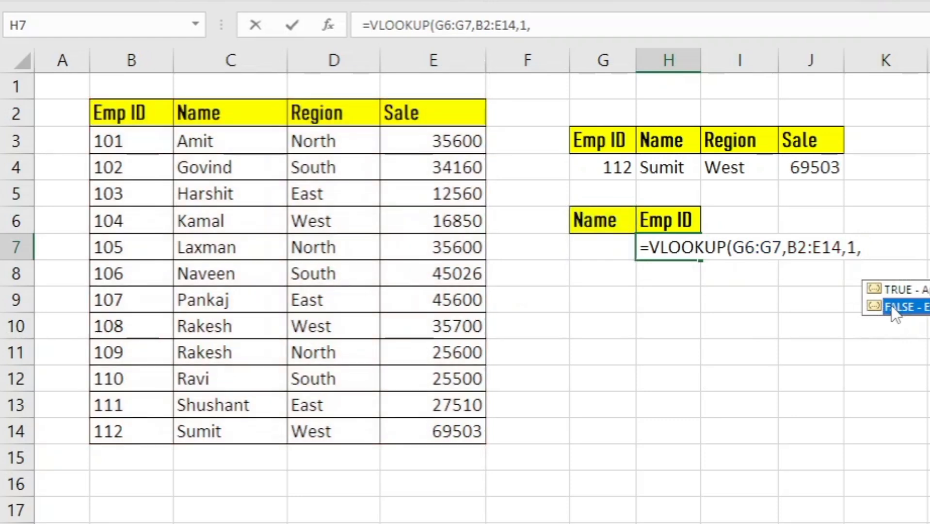
double_click(892, 307)
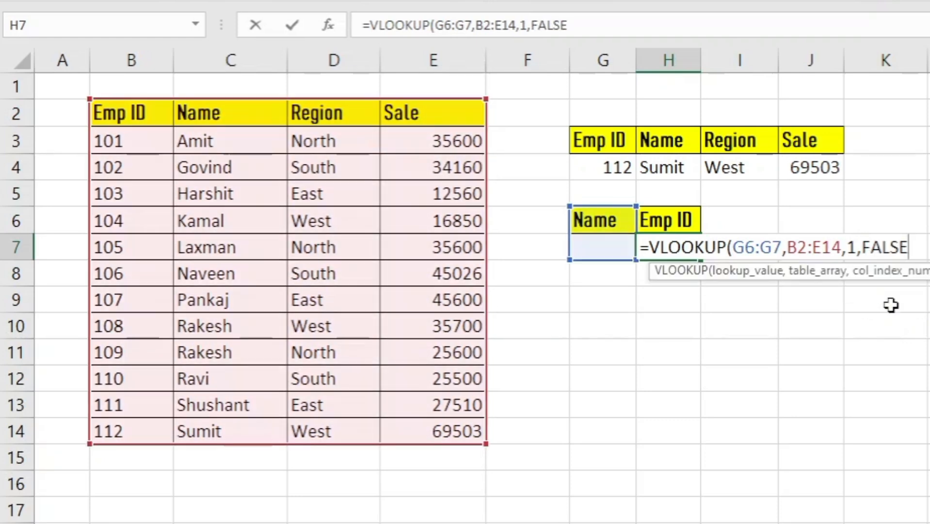
text())
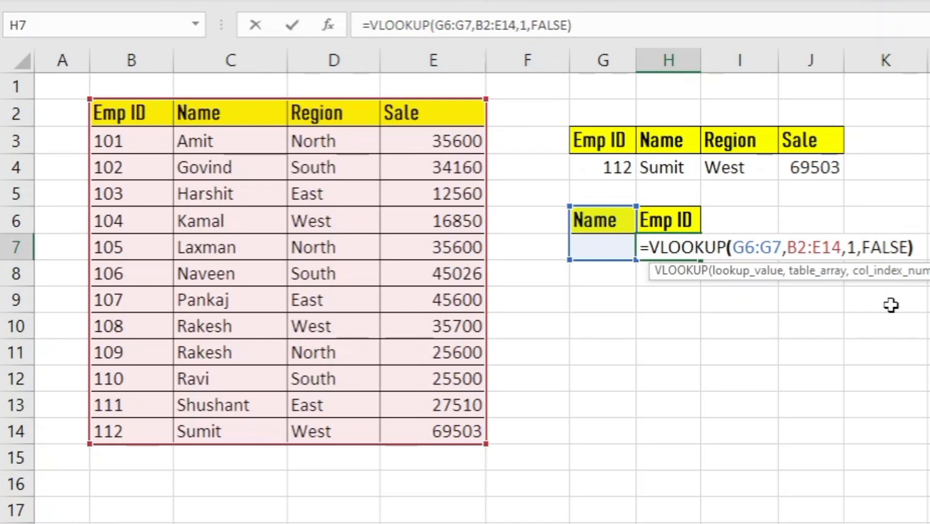
key(Return)
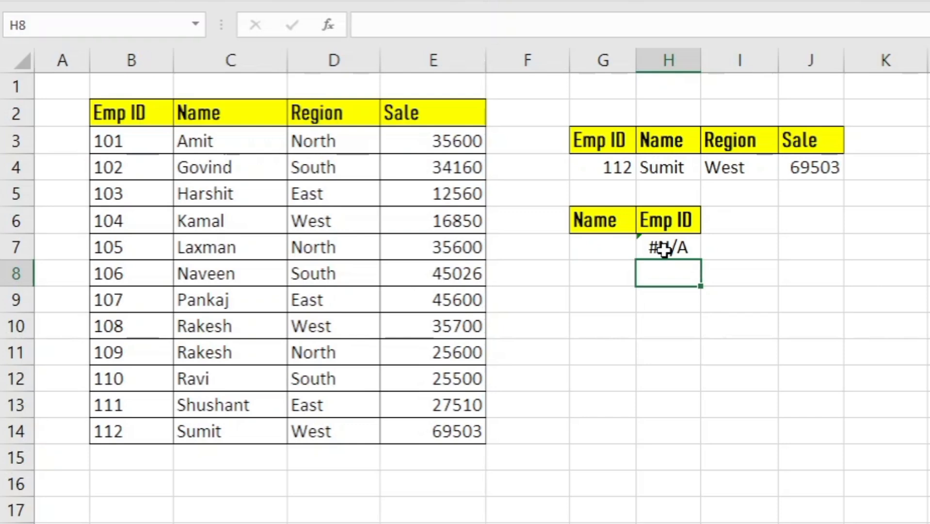
Step: Enter the first listed employee's name in G7 and check the VLOOKUP formula in H7
click(591, 250)
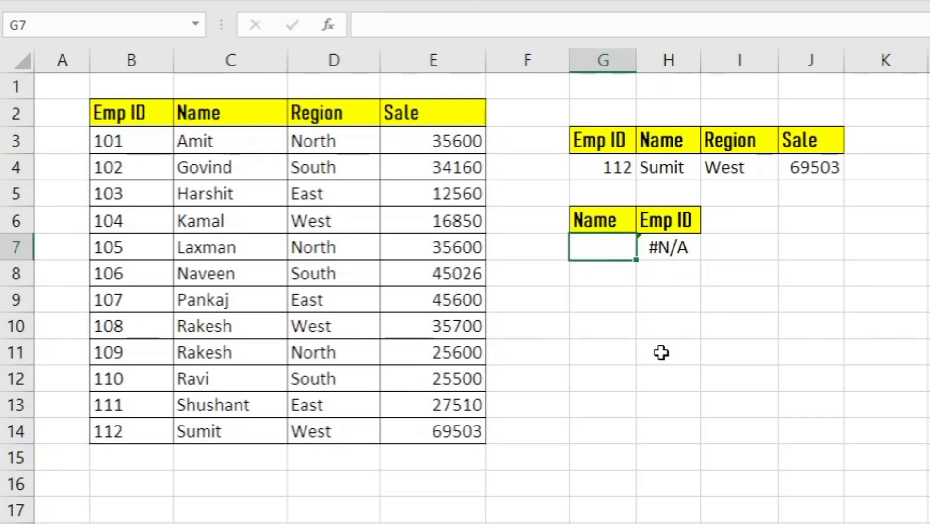
text(Amit)
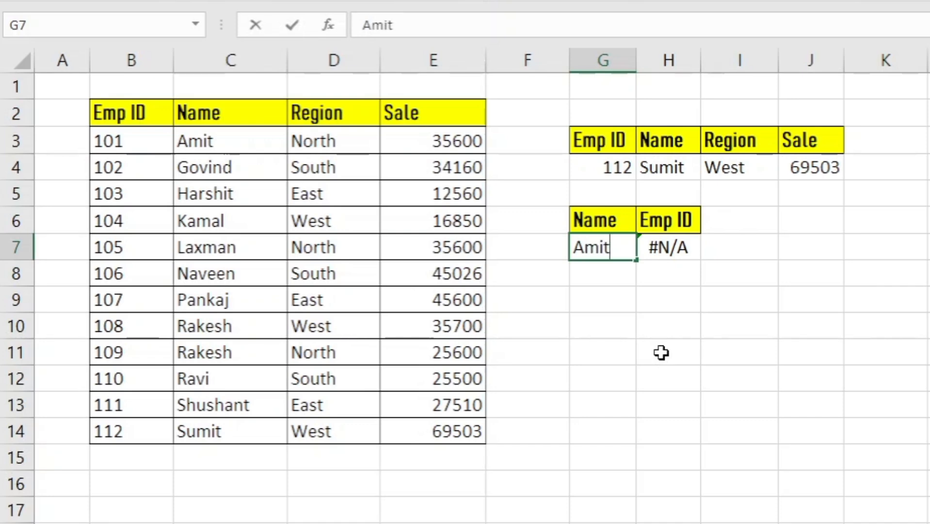
key(Return)
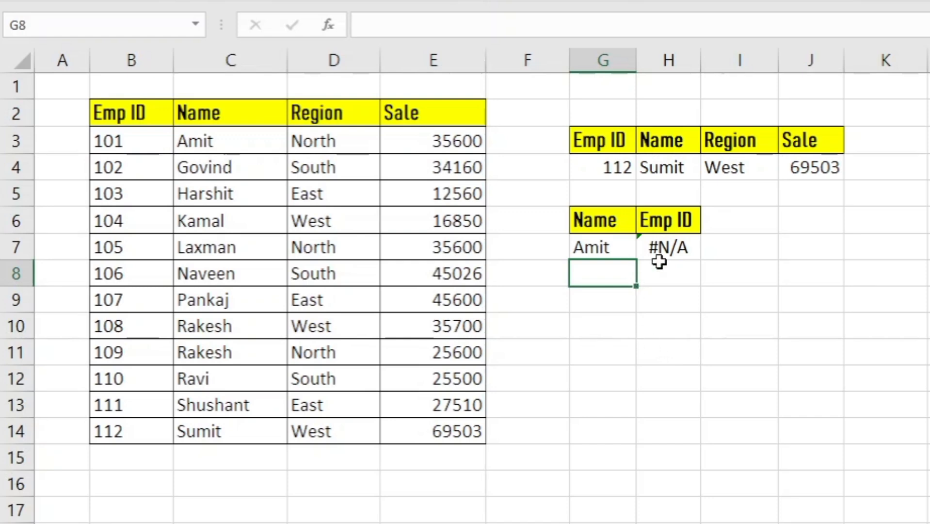
click(681, 245)
click(577, 248)
key(Right)
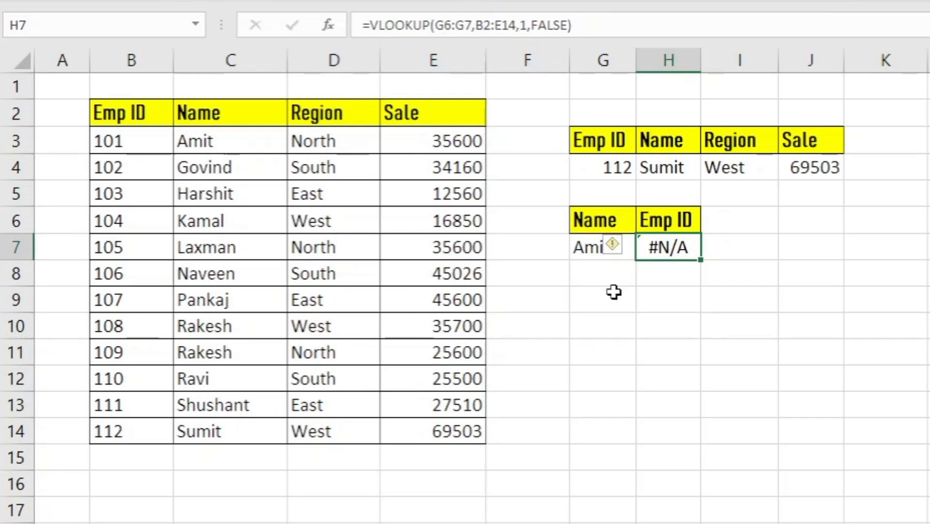
Step: Copy the employee name from C4 into G7 to test the VLOOKUP formula with a different name
click(600, 221)
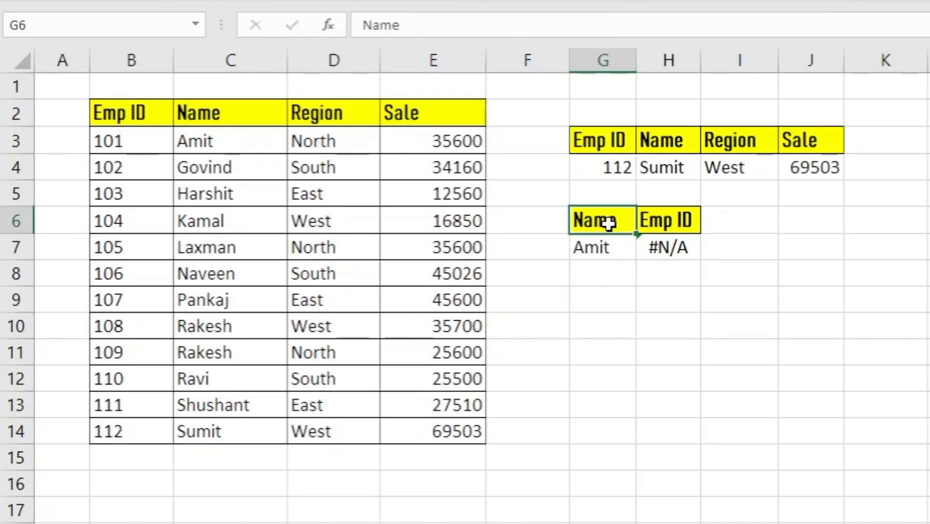
click(601, 247)
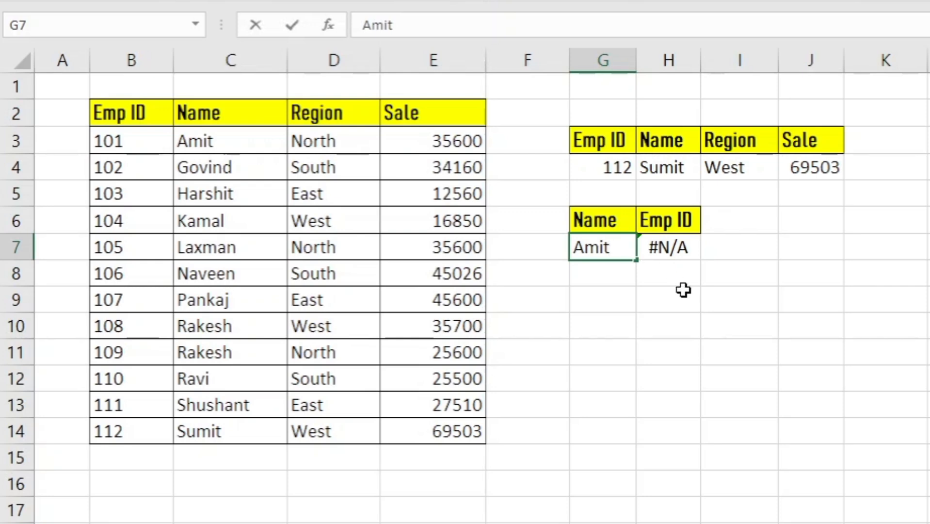
click(227, 140)
click(211, 171)
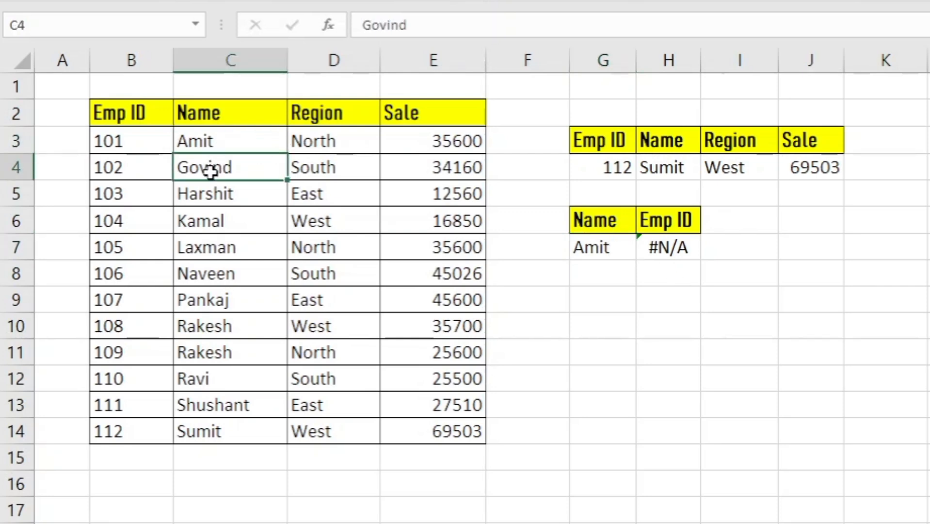
key(ctrl+c)
click(583, 248)
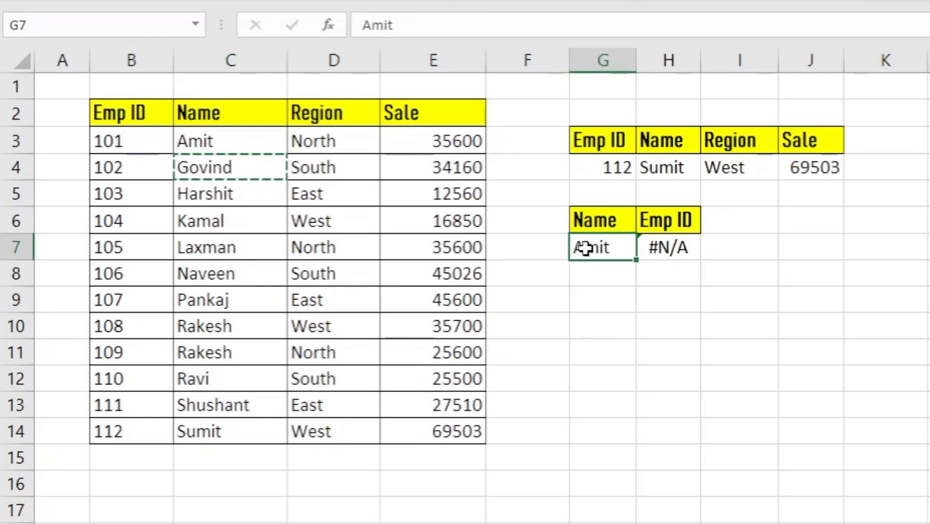
key(Return)
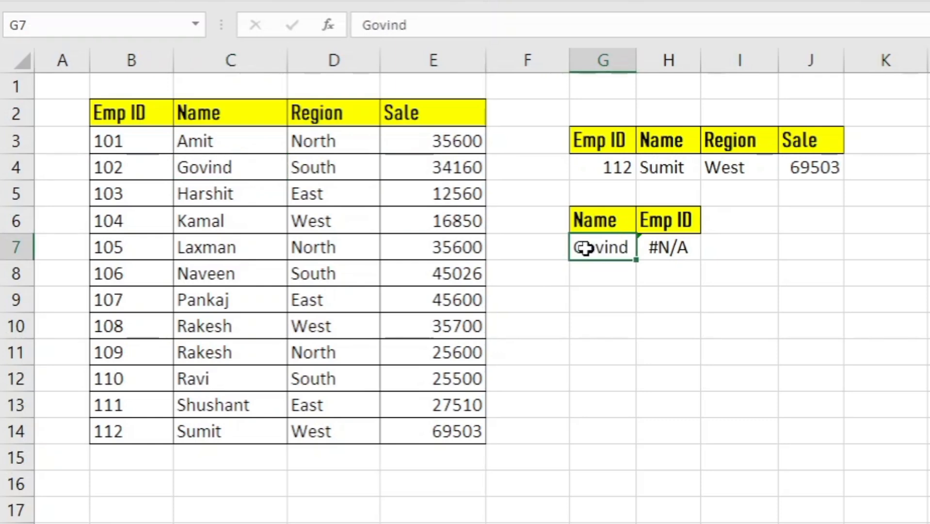
Step: Replace the VLOOKUP in H7 with a new DGET formula that uses the whole table B2:E14 as its database
click(675, 249)
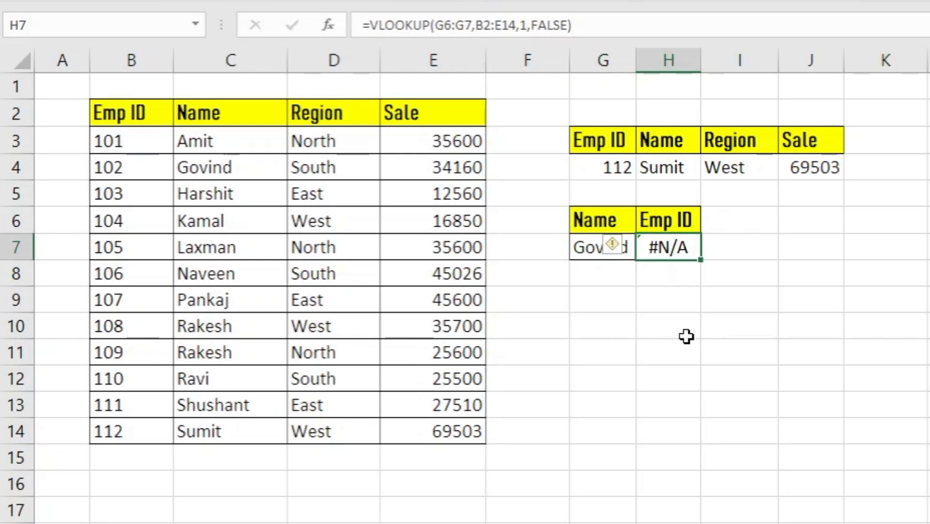
key(BackSpace)
text(=)
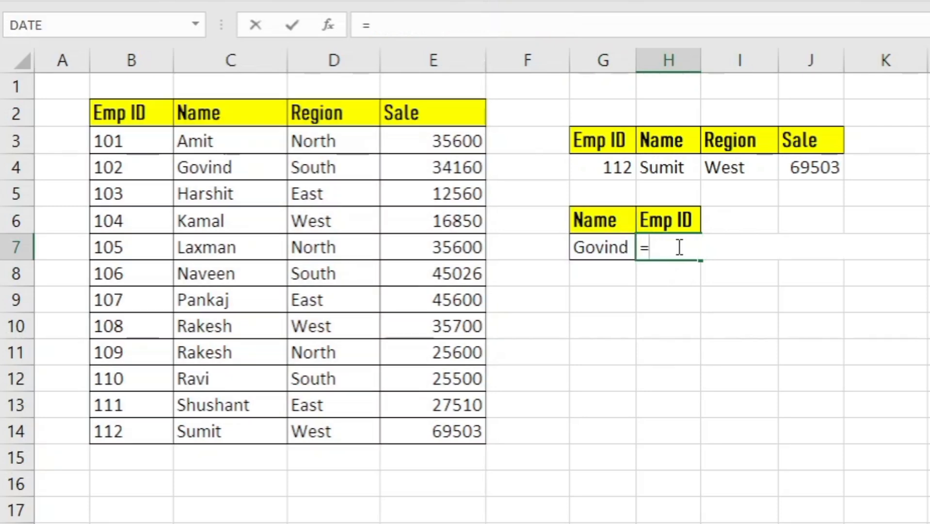
text(dget)
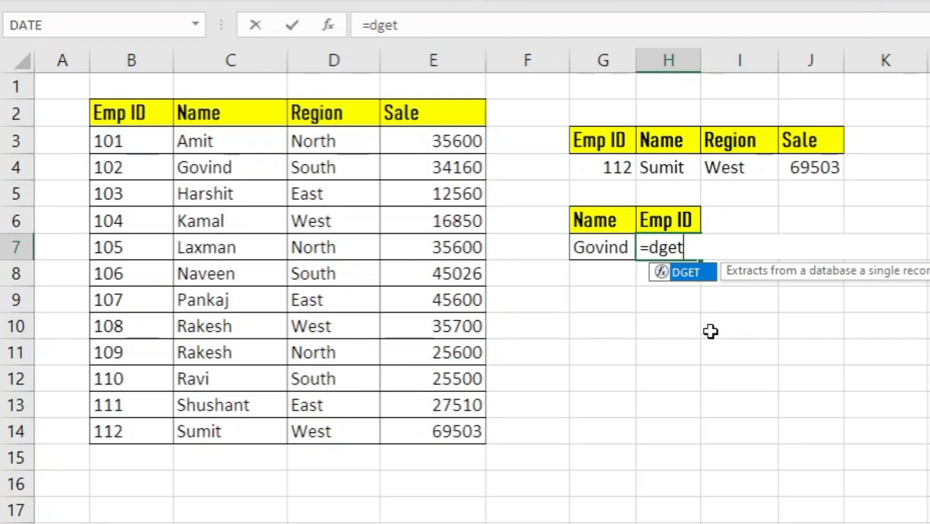
key(Tab)
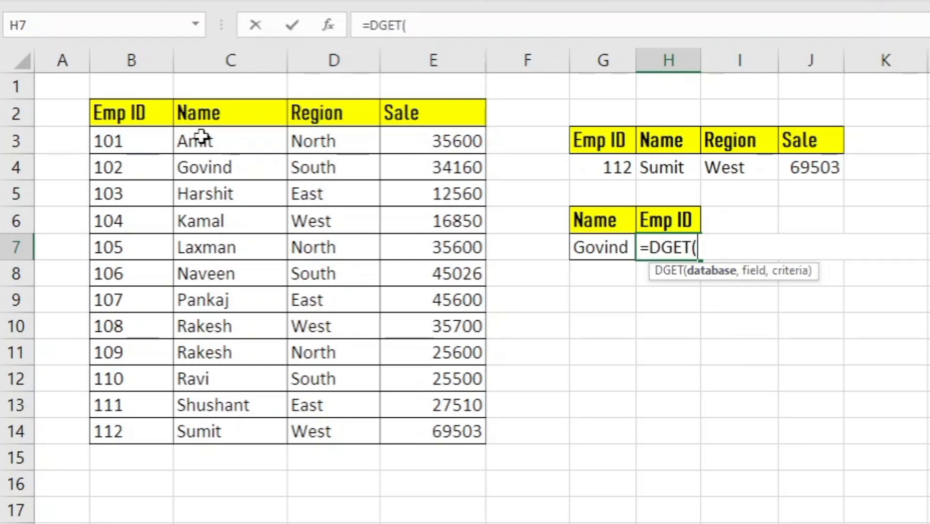
click(146, 118)
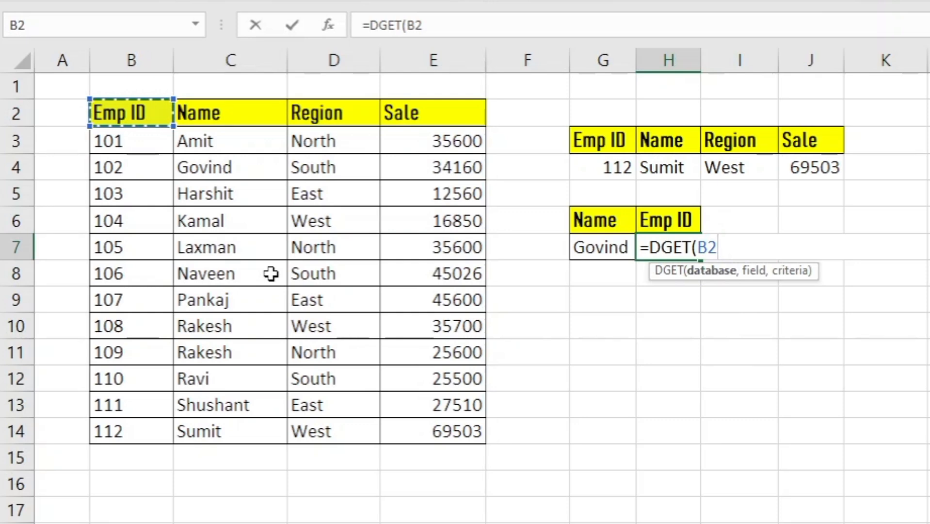
key(ctrl+shift+Right)
key(ctrl+shift+Down)
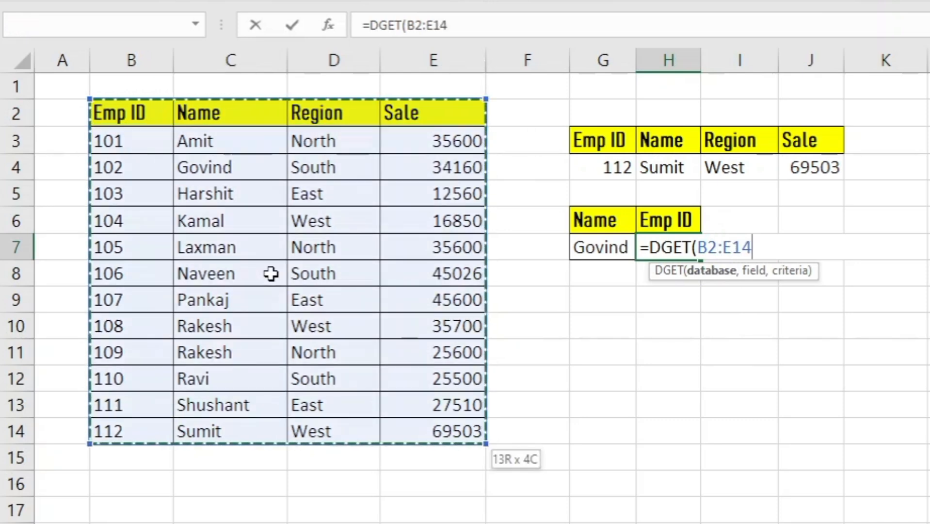
text(,)
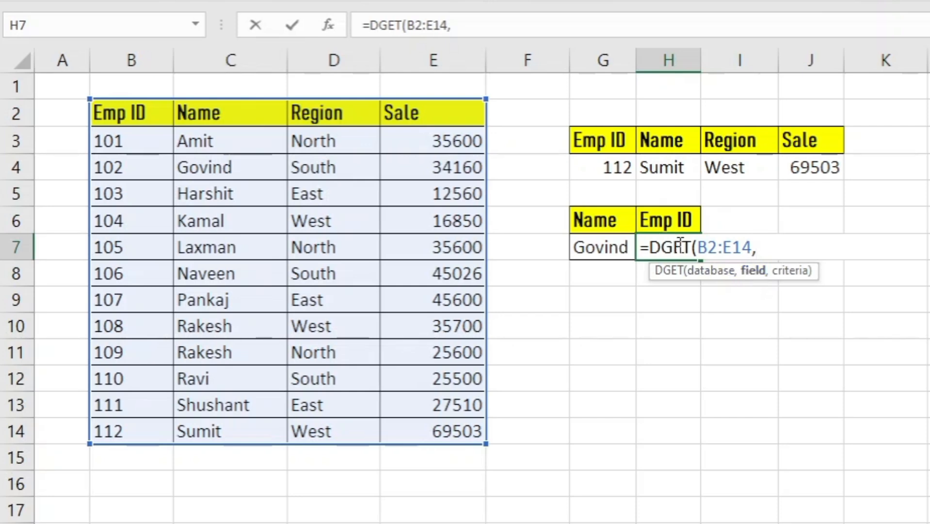
Step: Complete the H7 formula with the Emp ID header as field and G6:G7 as criteria, giving =DGET(B2:E14,B2,G6:G7)
click(136, 117)
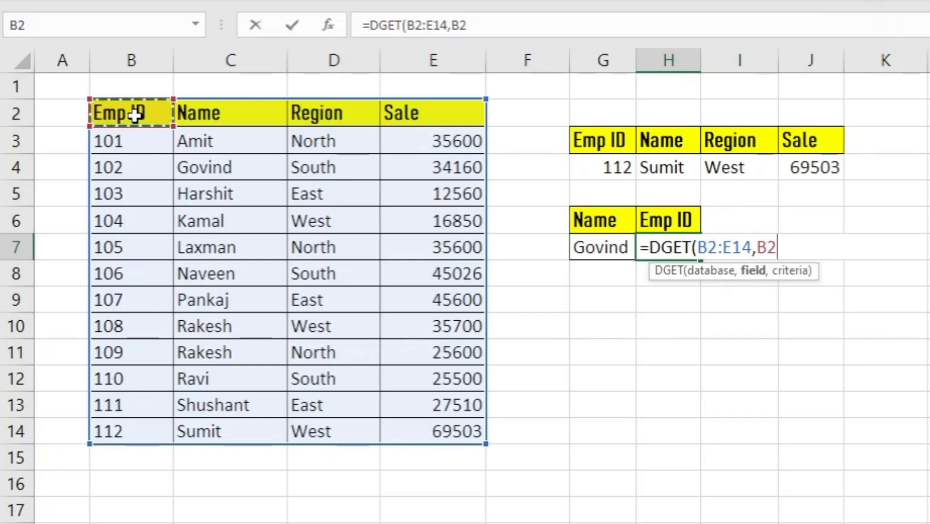
text(,)
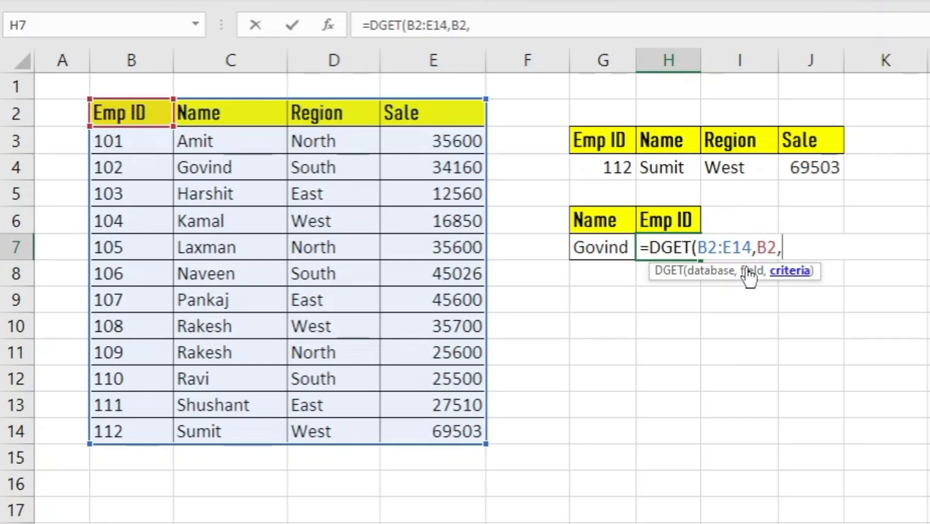
drag(605, 220, 606, 257)
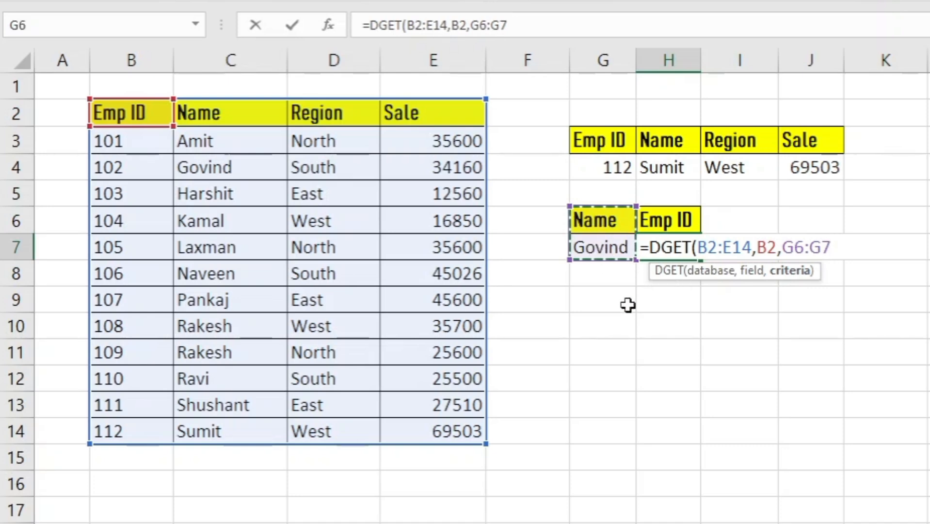
text())
key(Return)
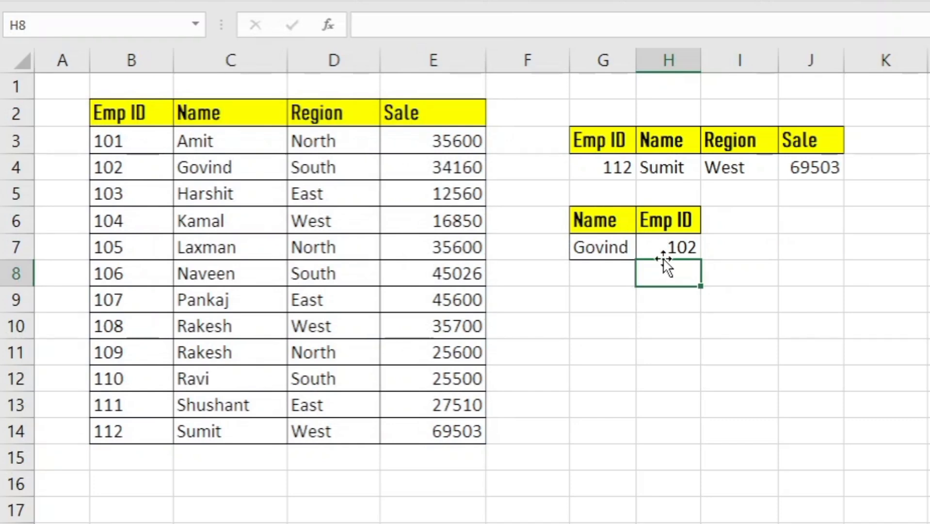
Step: Enter the employee name listed in C8 into G7 to test the DGET reverse lookup
click(207, 170)
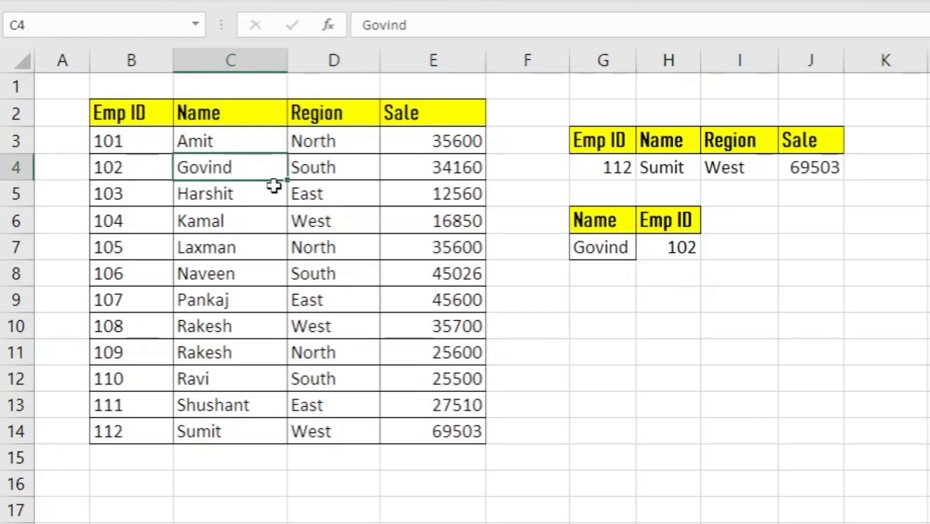
click(618, 251)
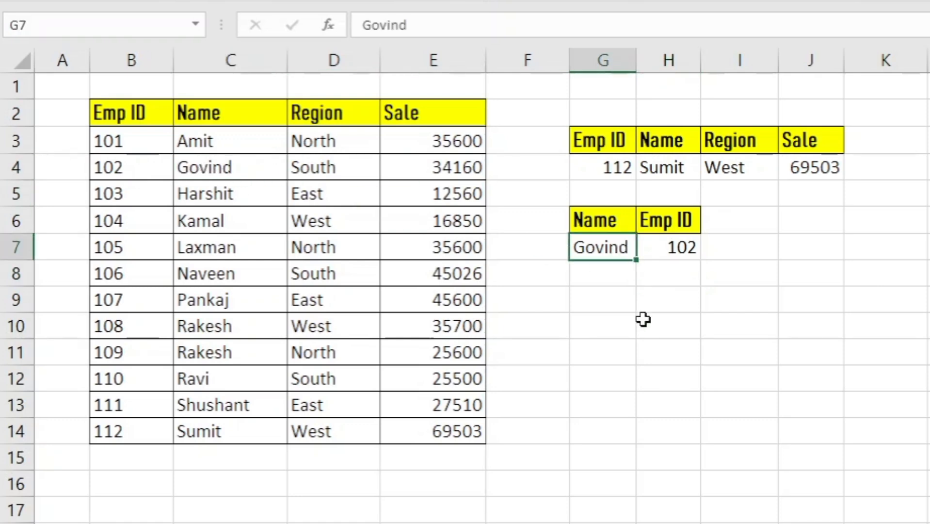
text(Nav)
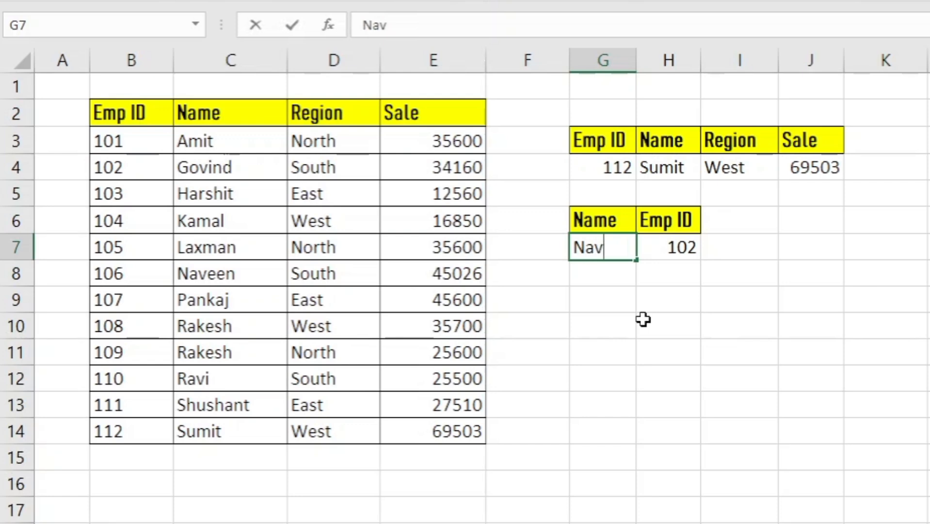
text(een)
key(Return)
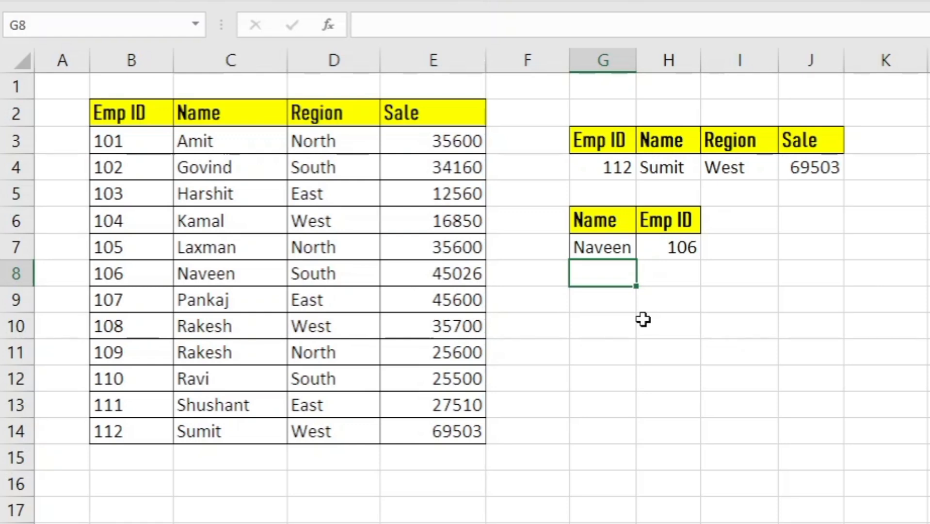
Step: Copy the Emp ID and Name headers from the employee table to G9:H9
key(Down)
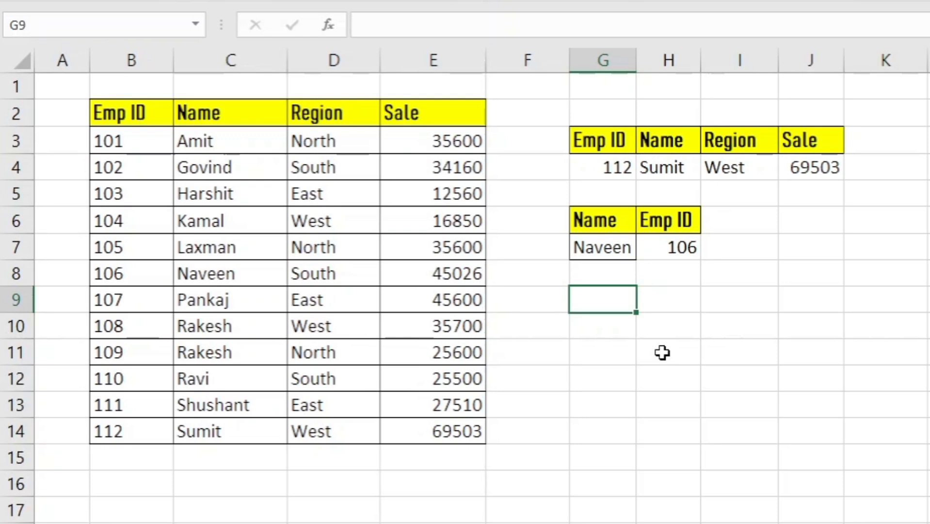
click(242, 193)
drag(99, 117, 216, 118)
key(ctrl+c)
key(ctrl+q)
click(589, 302)
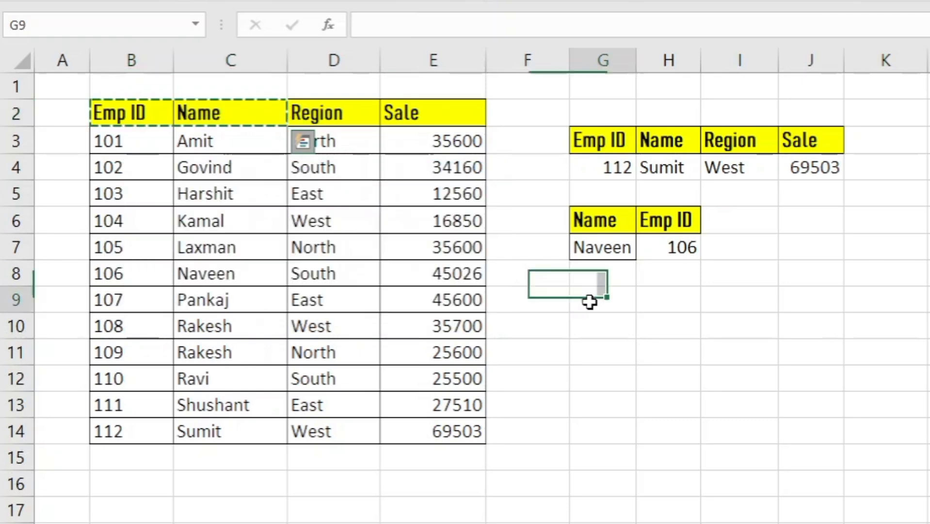
key(ctrl+v)
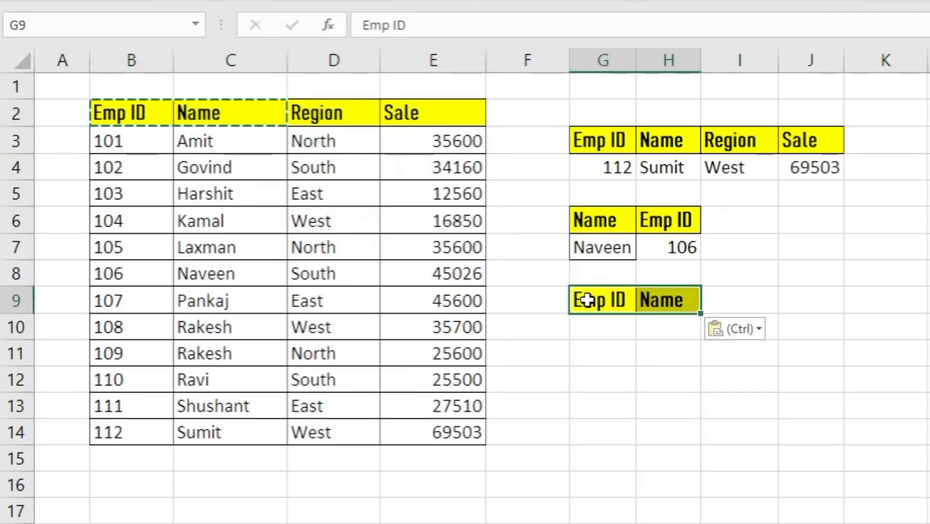
Step: Copy the Sale header from E2 to I9, beside the Name header
click(638, 376)
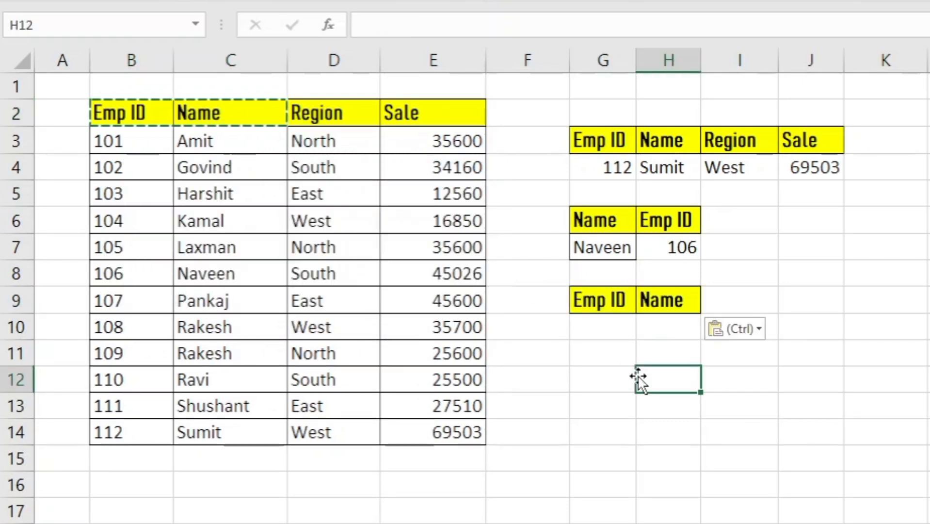
click(444, 116)
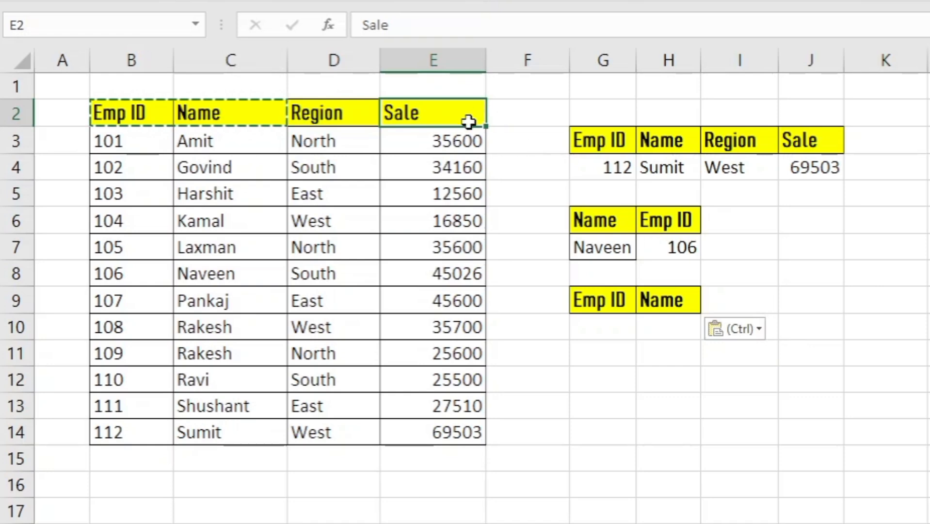
key(ctrl+c)
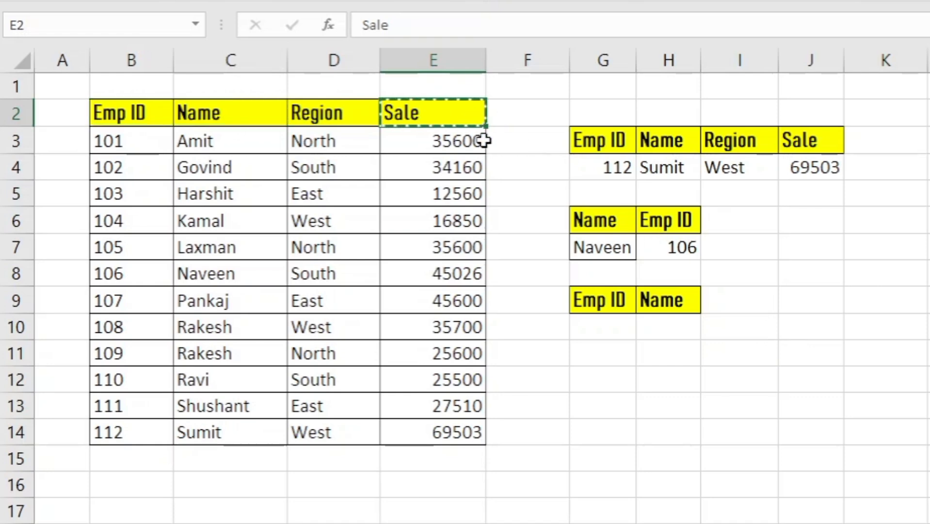
click(737, 303)
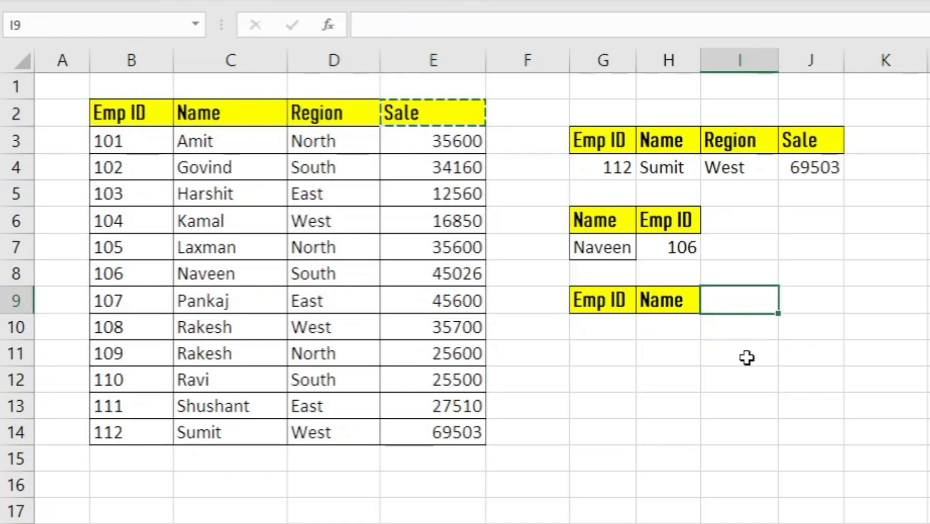
key(Return)
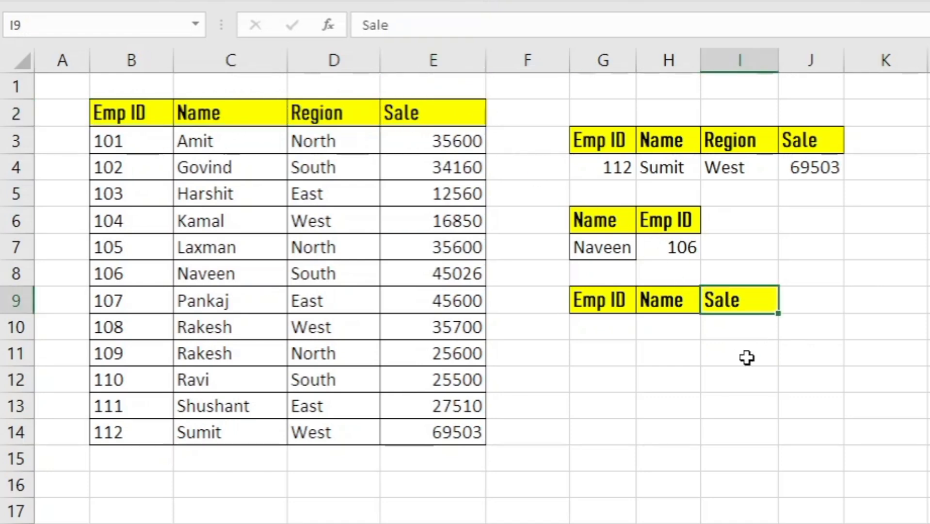
Step: Start a DGET formula in I10, under the Sale header, with B2:E14 as the database
click(615, 320)
key(Right)
key(Right)
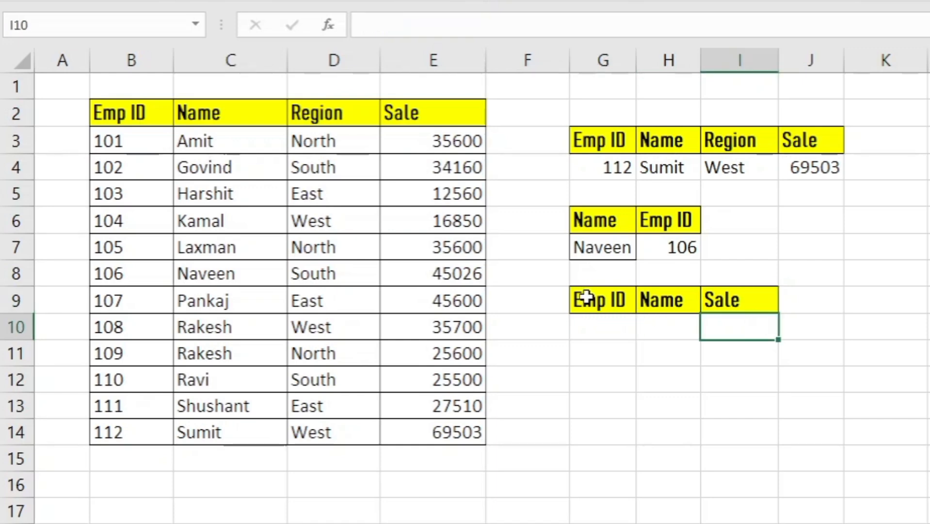
double_click(759, 329)
text(=)
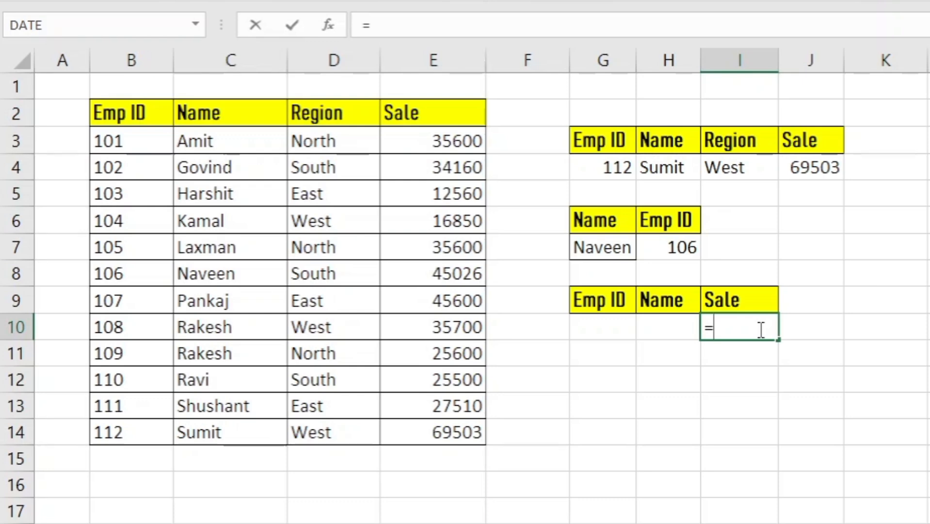
text(dget)
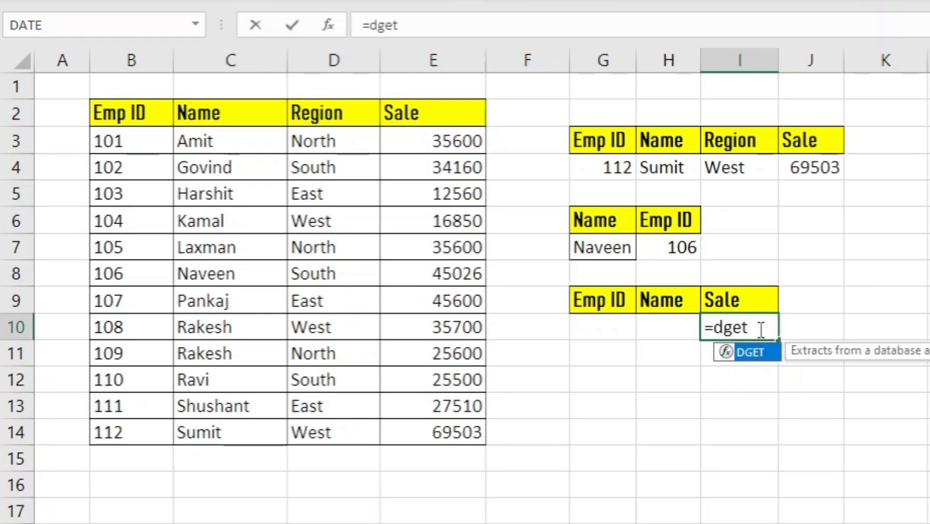
key(Tab)
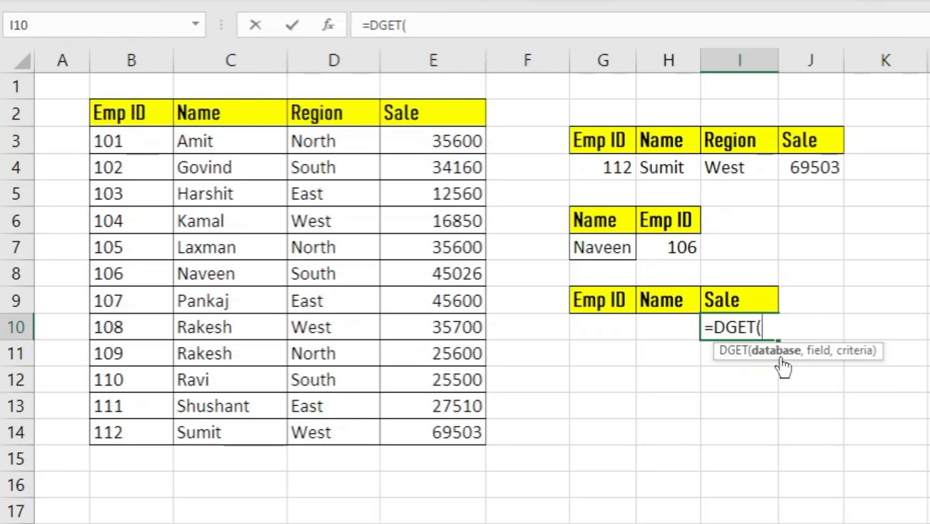
click(130, 117)
key(ctrl+shift+Right)
key(ctrl+shift+Down)
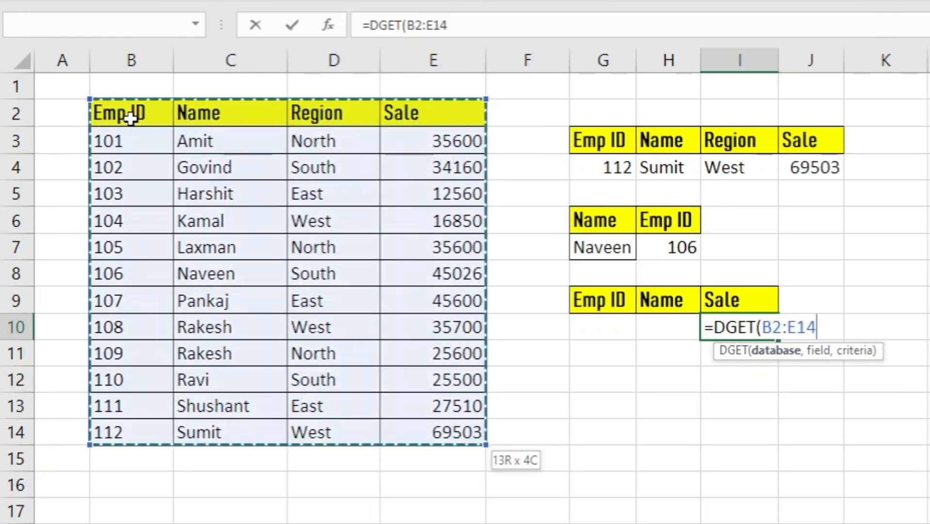
text(,)
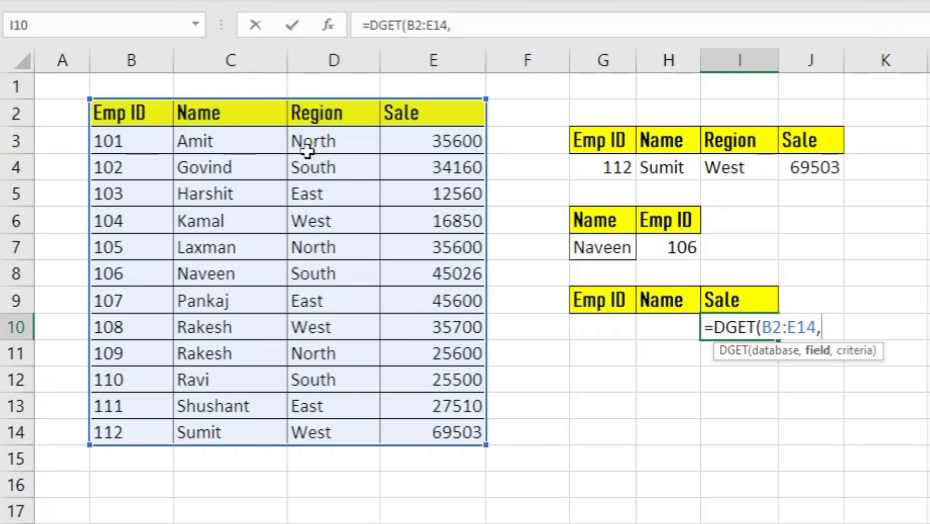
Step: Complete the I10 formula with the table's Sale header as field and G9:H10 as criteria, giving =DGET(B2:E14,E2,G9:H10)
click(422, 111)
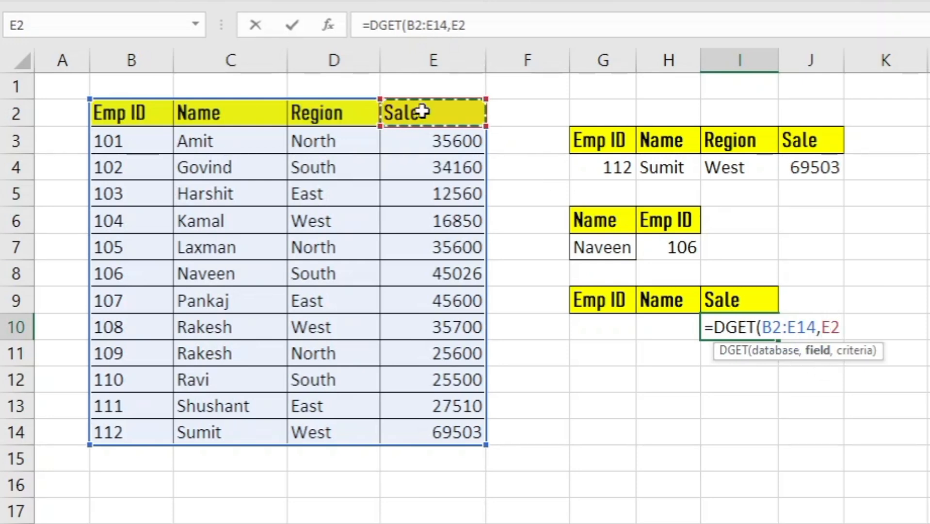
text(,)
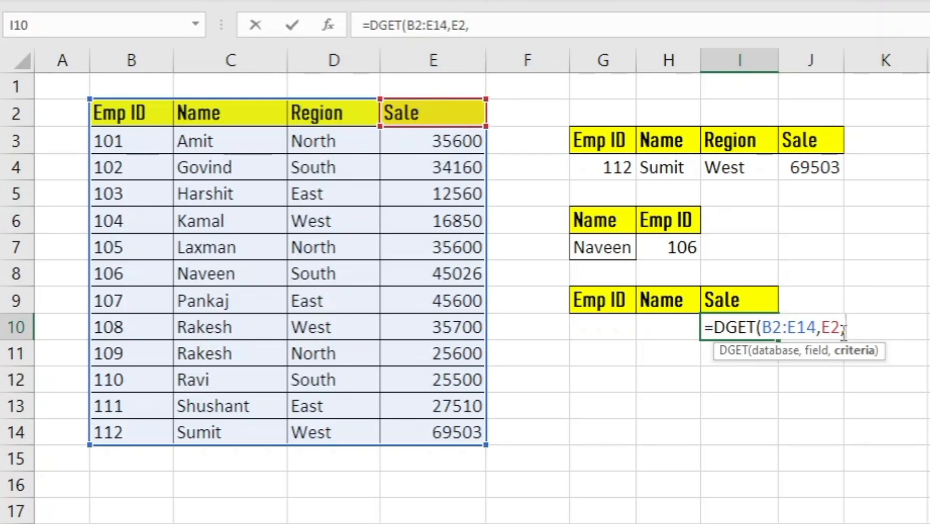
drag(590, 300, 685, 327)
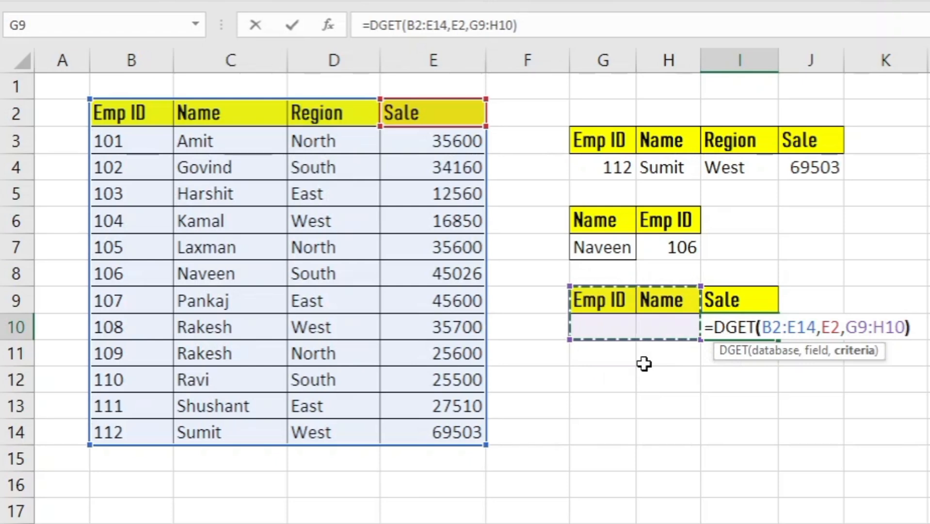
key(Return)
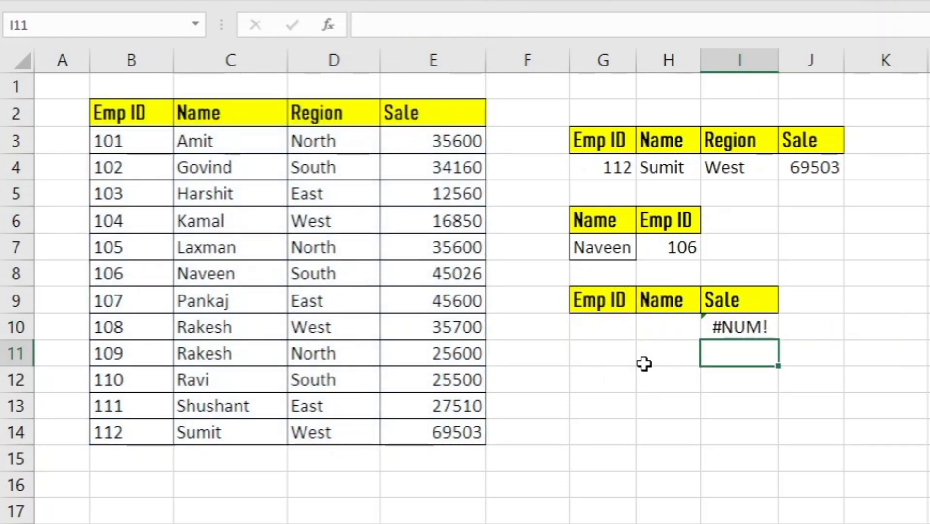
Step: Enter the Emp ID listed in B3 into G10 and the matching name from C3 into H10
click(609, 327)
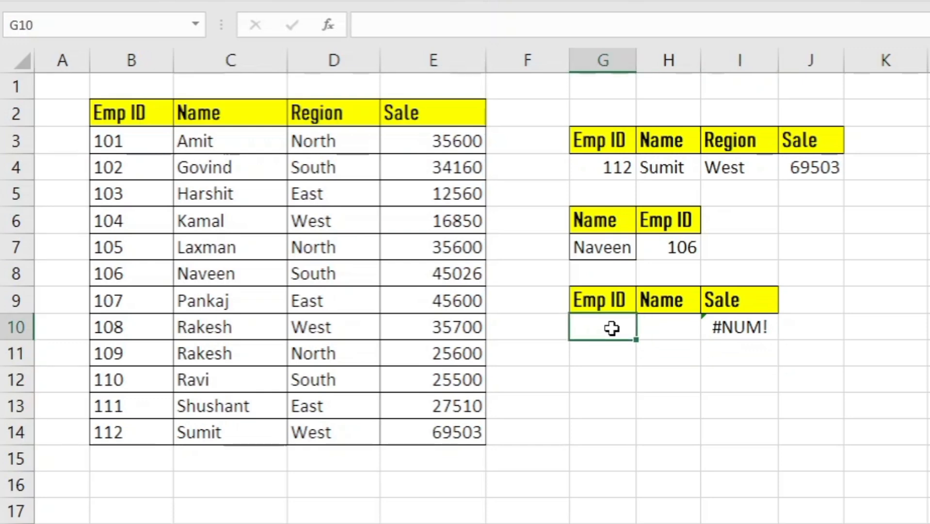
text(1)
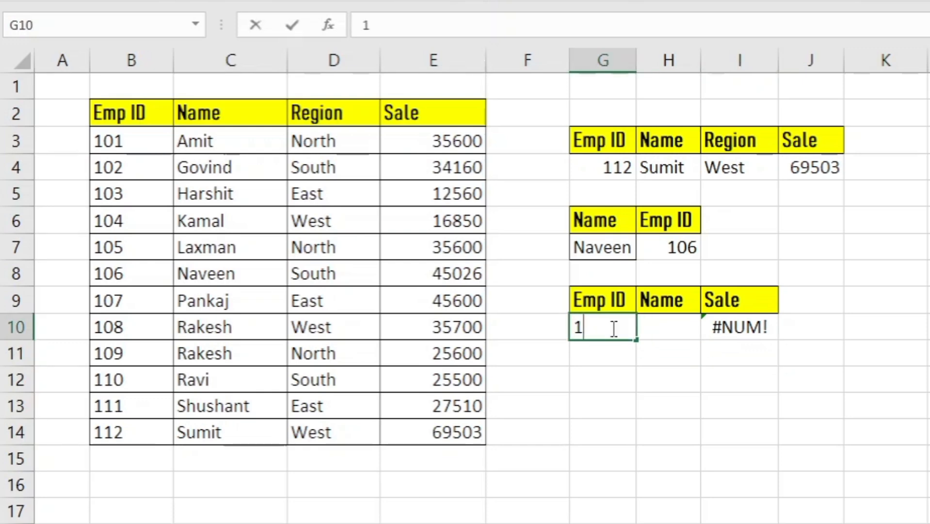
text(01)
key(Return)
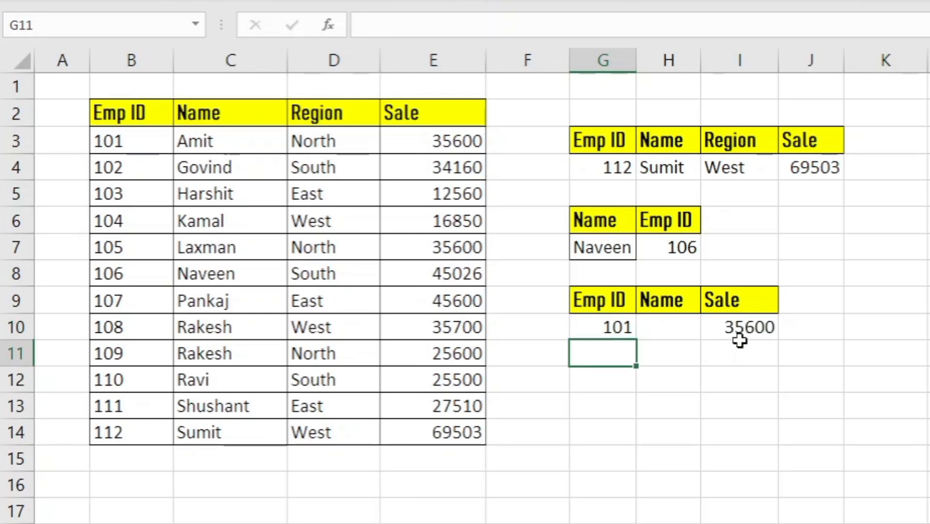
click(673, 329)
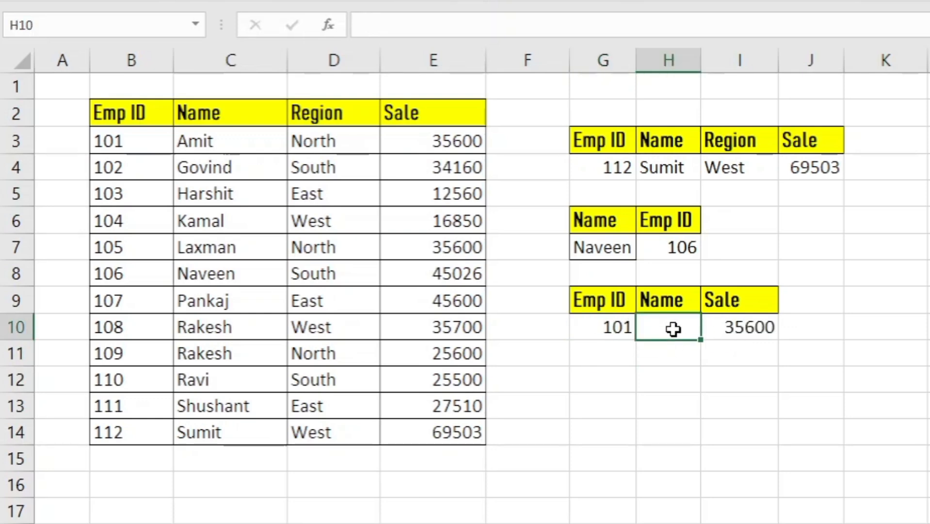
text(Amit)
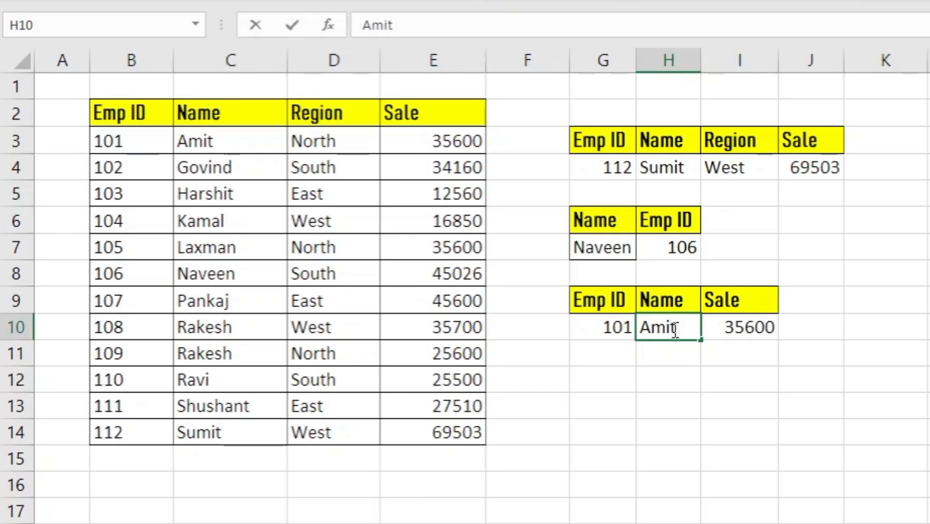
key(Return)
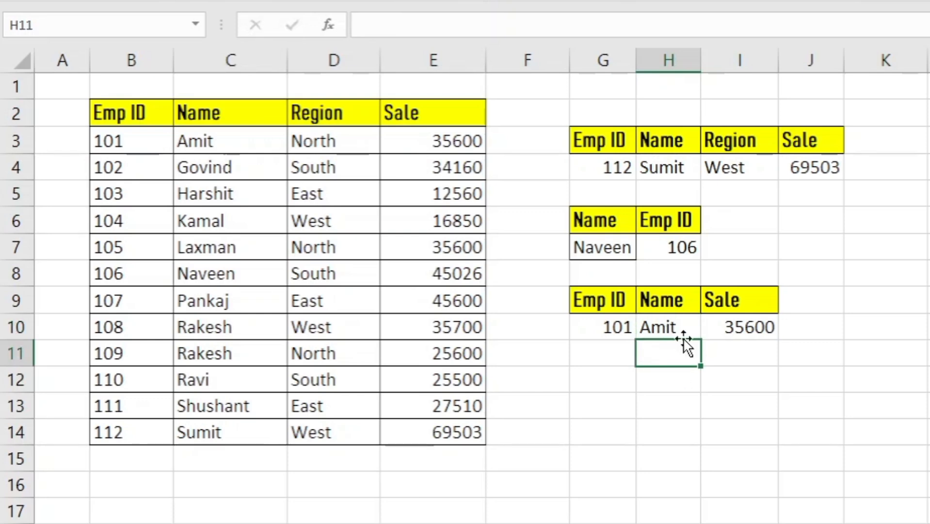
Step: Clear the Emp ID in G10 and enter the duplicated employee name listed in C10 into H10
click(630, 328)
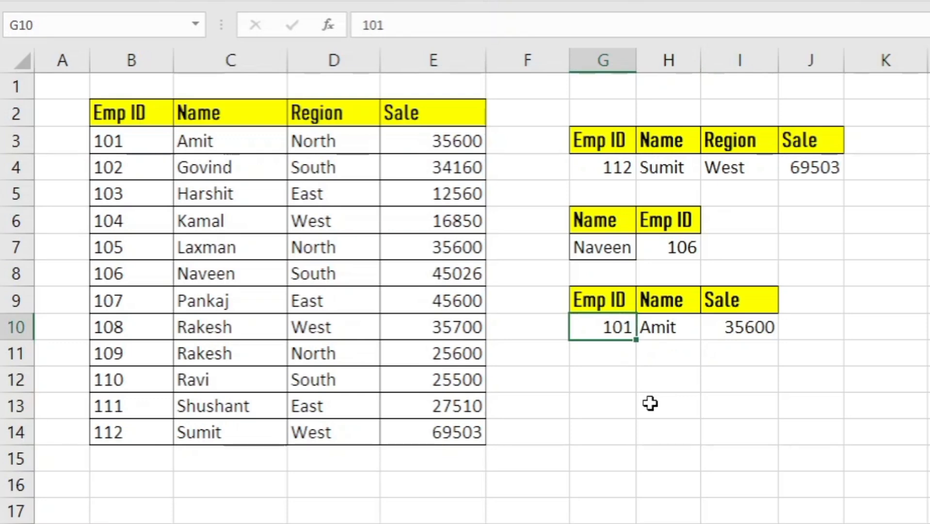
key(Delete)
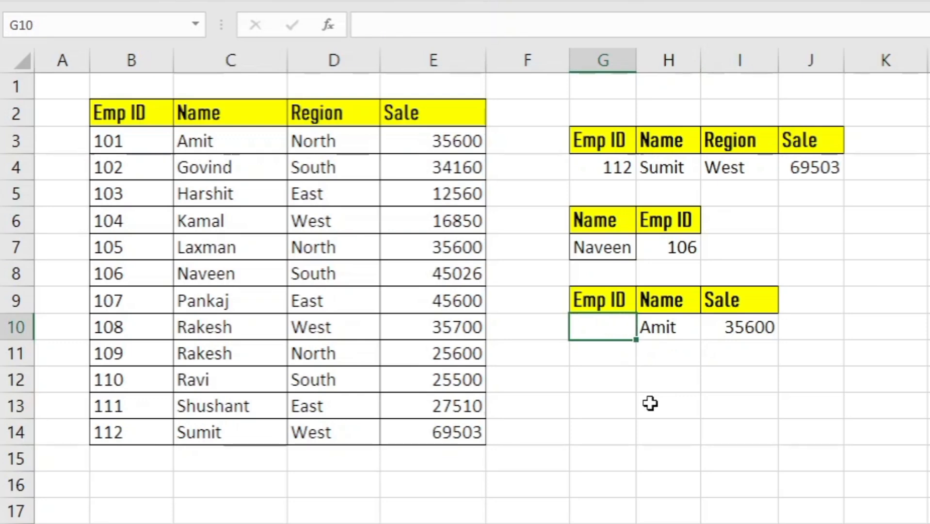
click(666, 326)
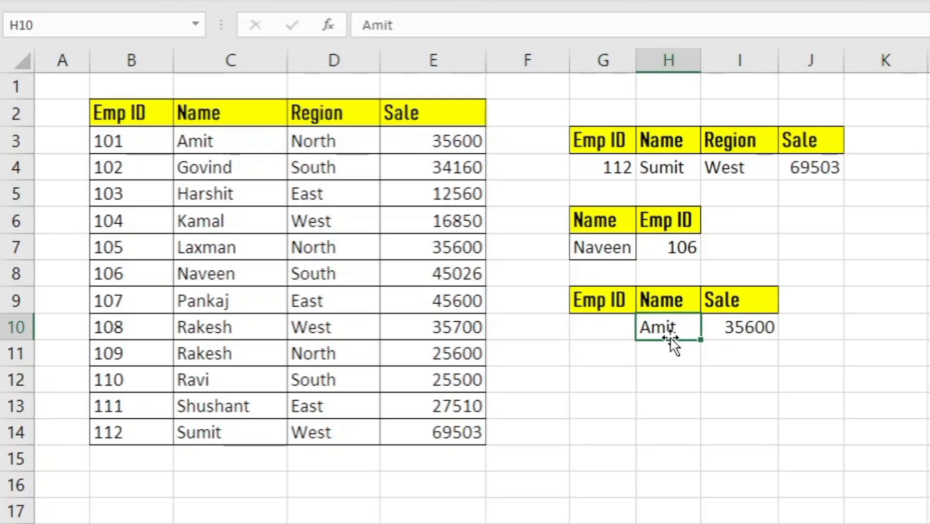
text(Rak)
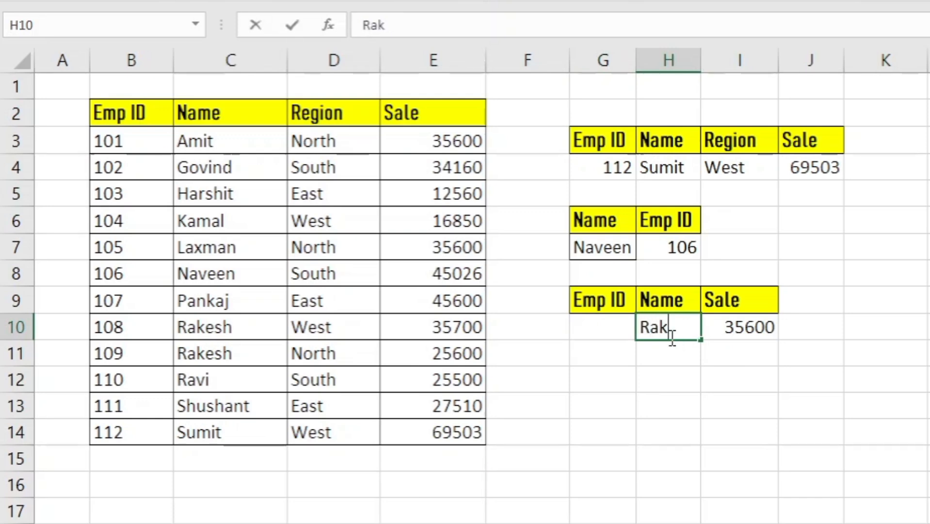
text(esh)
key(Return)
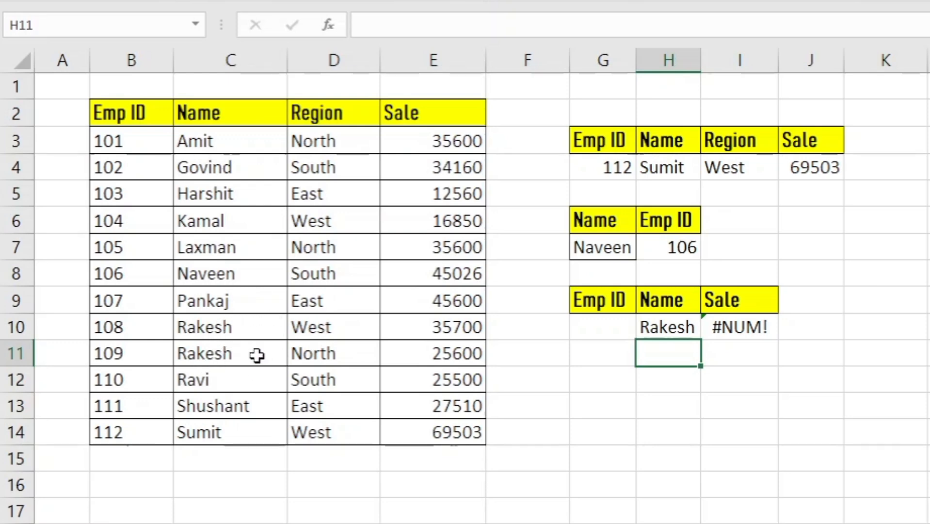
Step: Enter the Emp ID listed in B10 into G10 to test the lookup for the first employee with the duplicated name
click(591, 328)
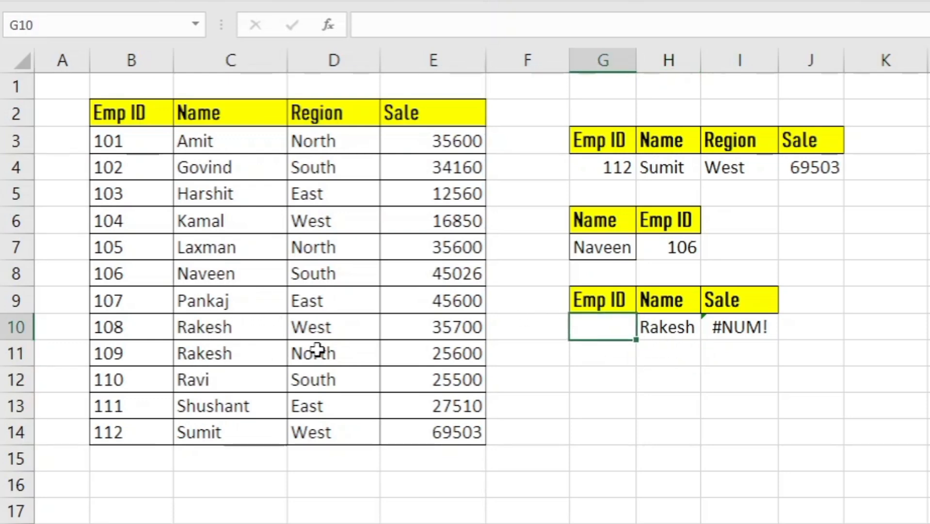
click(104, 332)
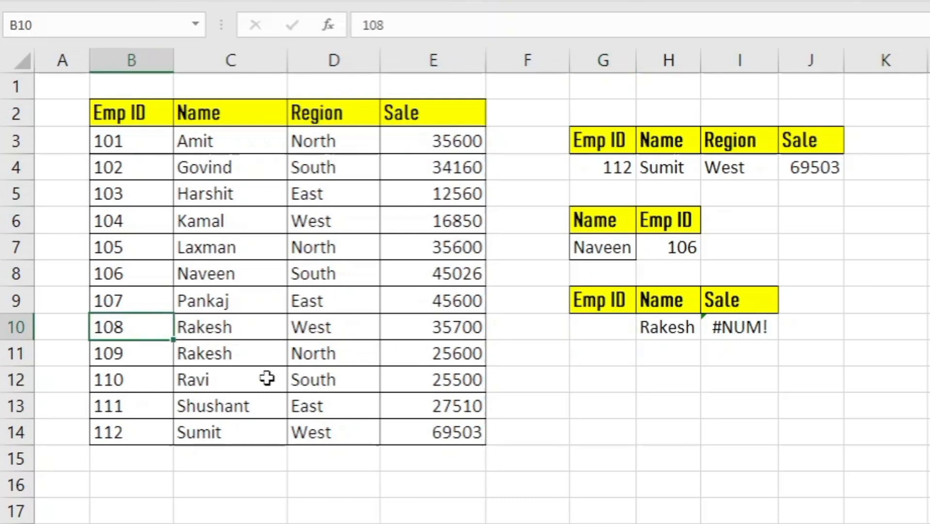
click(606, 324)
text(108)
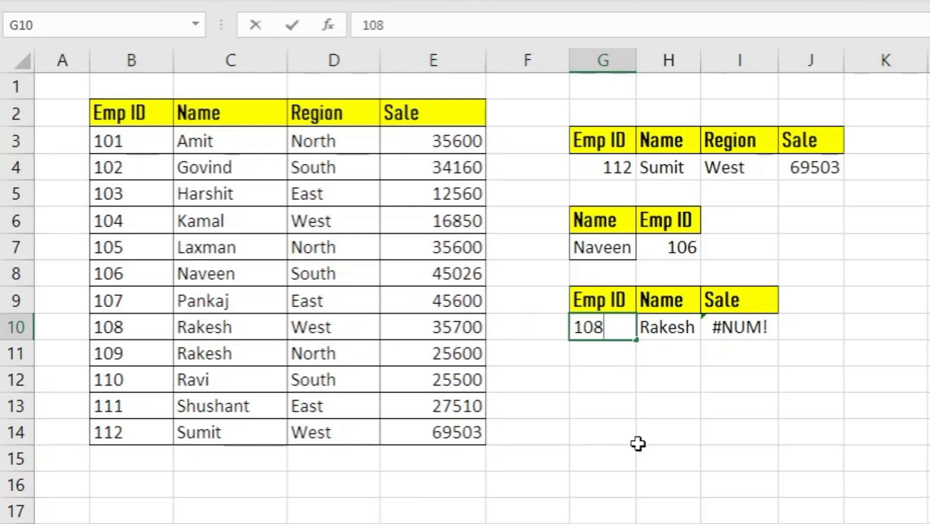
key(Return)
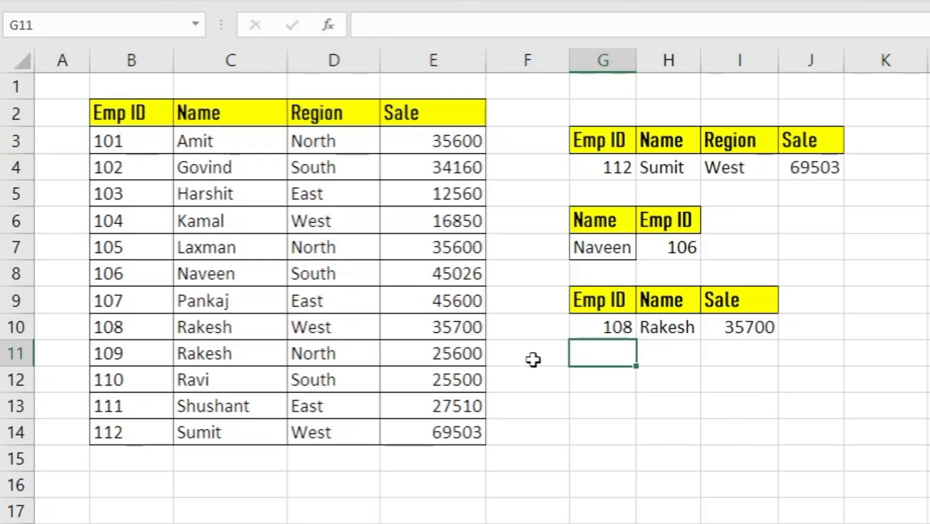
Step: Change the Emp ID in G10 to the one listed in B11, for the second employee with the duplicated name
click(616, 311)
key(F2)
key(BackSpace)
text(9)
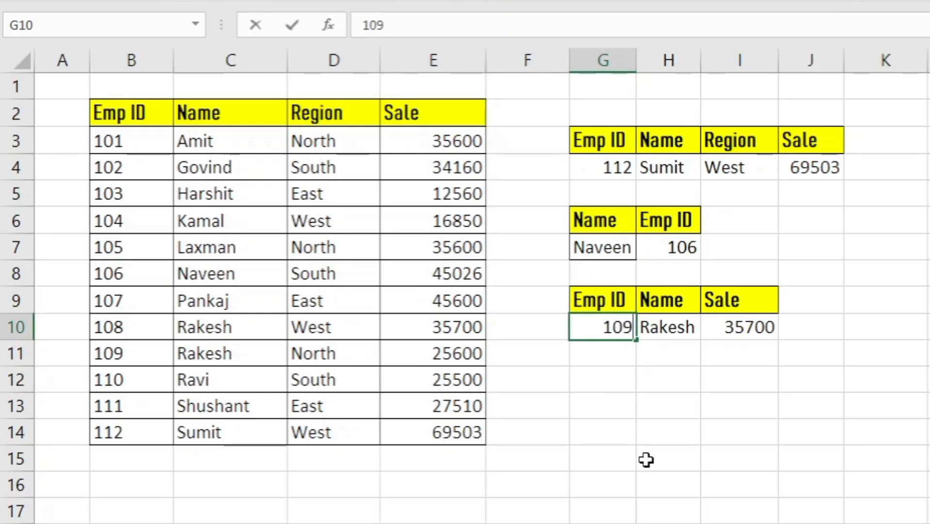
key(Return)
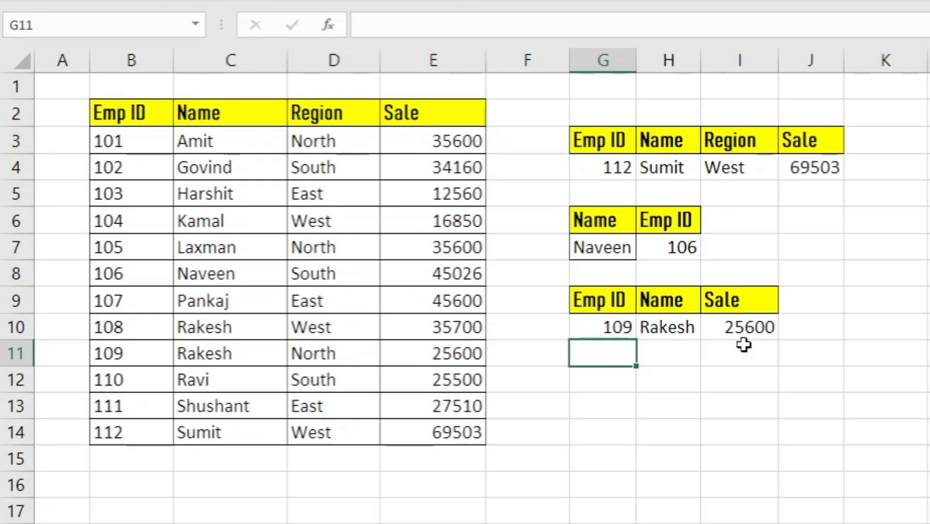
key(Return)
click(230, 326)
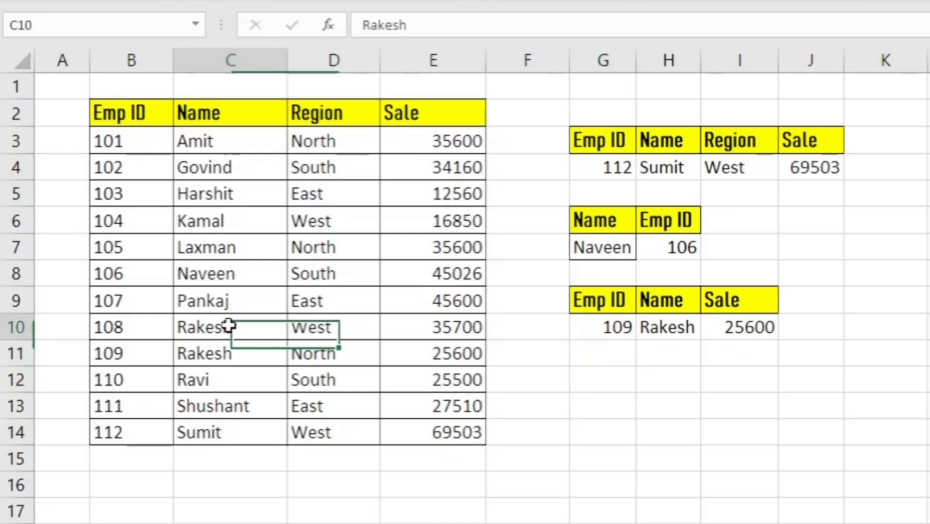
click(226, 359)
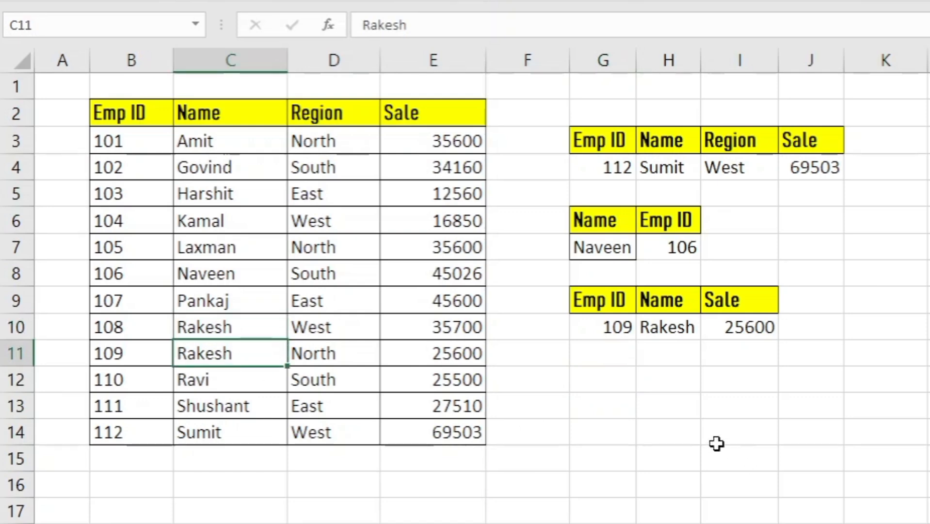
click(596, 400)
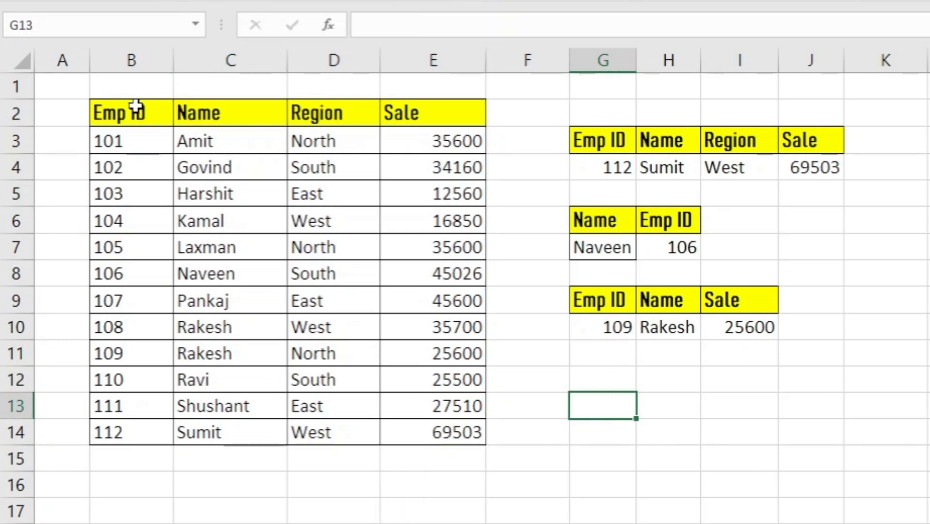
Step: Copy the Emp ID header from B2 to G12 and the Sale header from E2 to H12
click(136, 121)
key(ctrl+c)
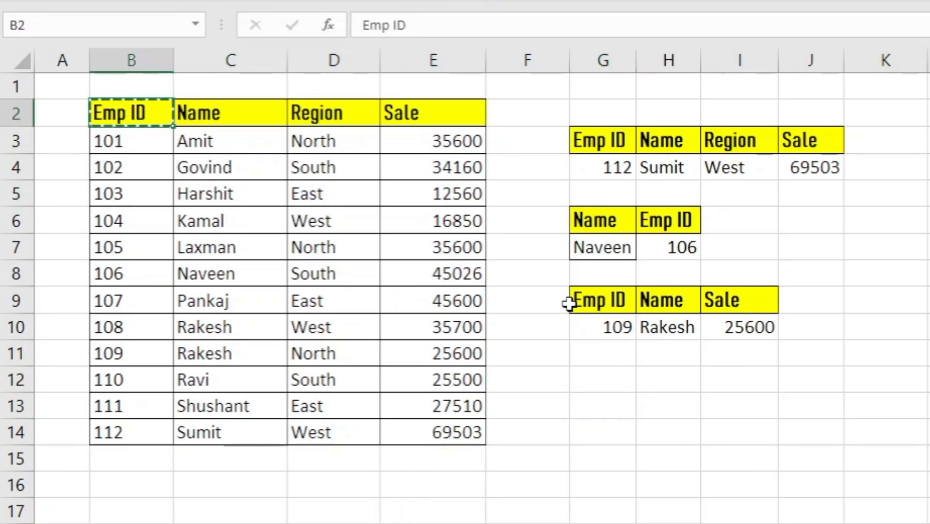
click(599, 383)
key(Return)
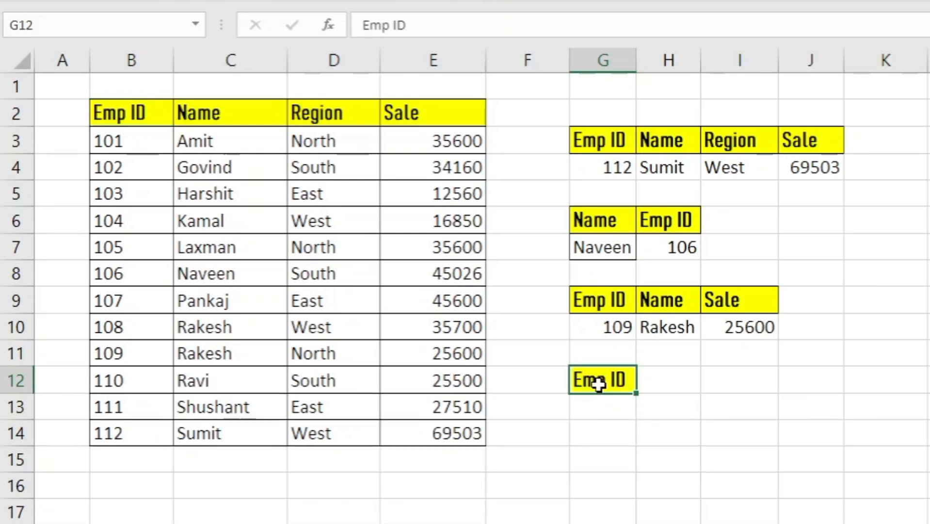
click(420, 118)
key(ctrl+c)
click(665, 377)
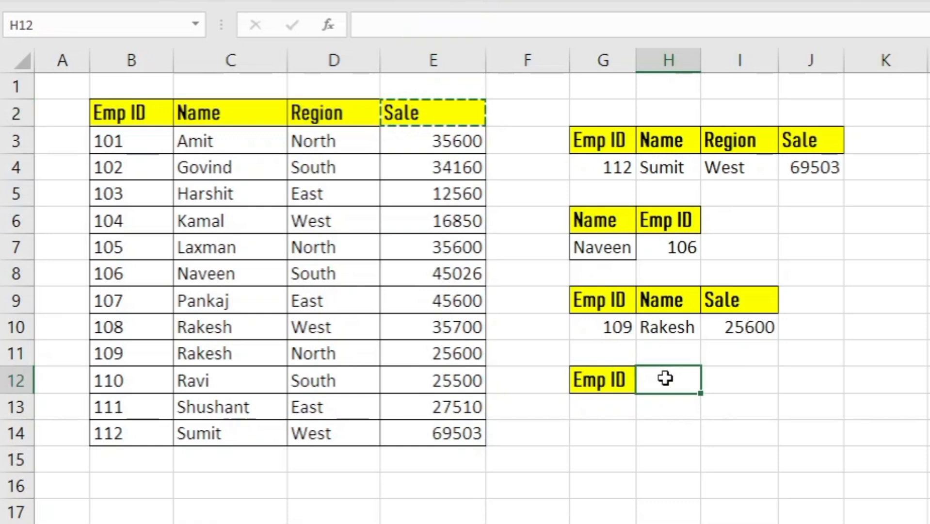
key(Return)
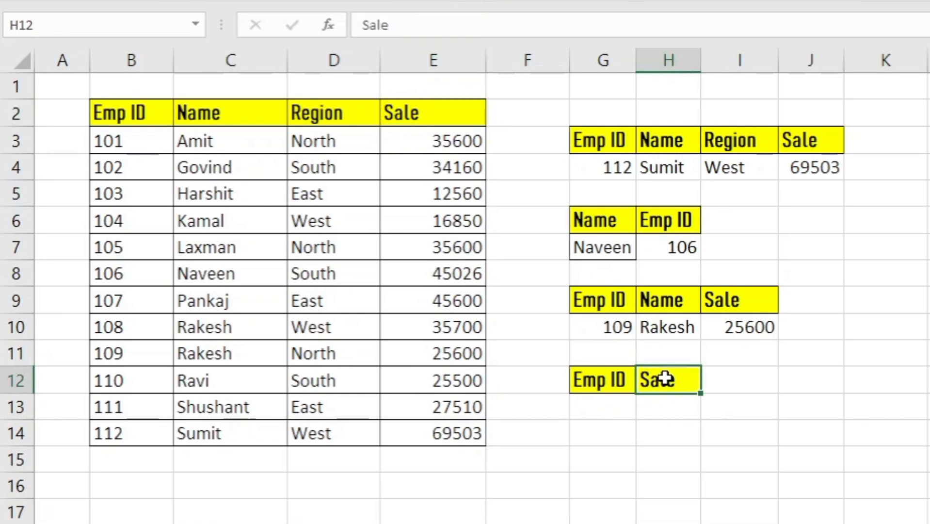
click(626, 381)
click(652, 377)
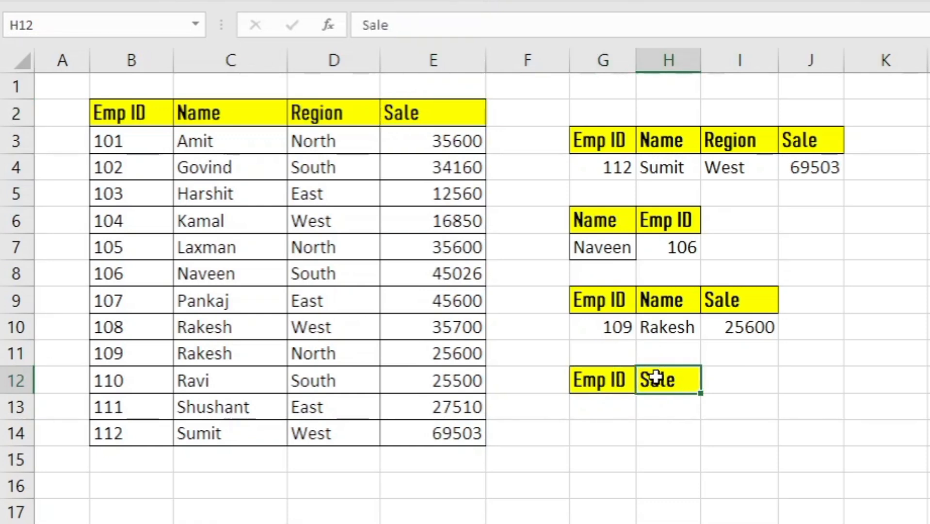
Step: Start a formula in H13, under the Sale header, with DGET nested as the value inside IFERROR
click(628, 409)
click(654, 405)
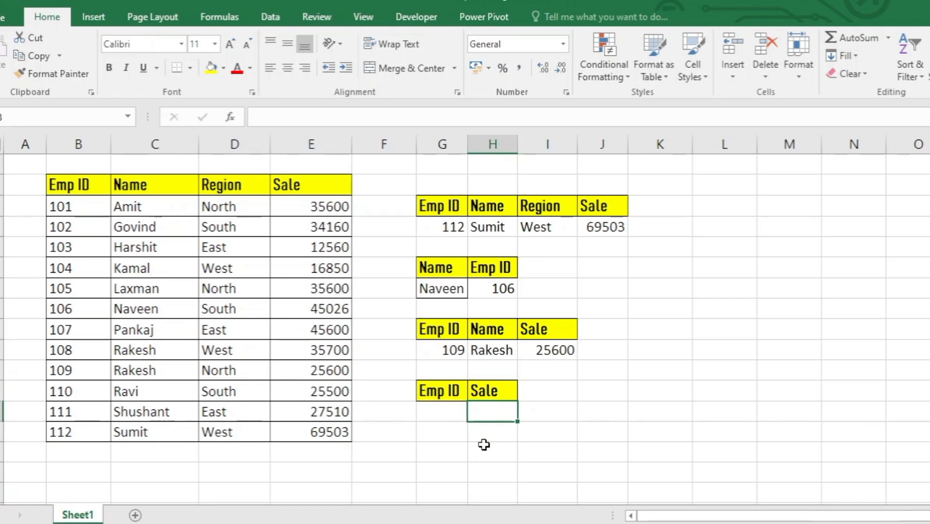
text(=)
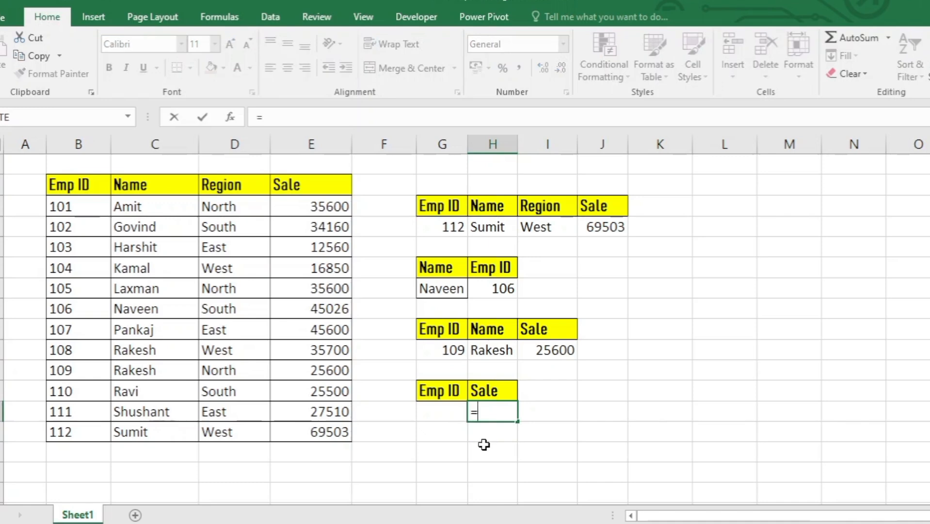
text(if)
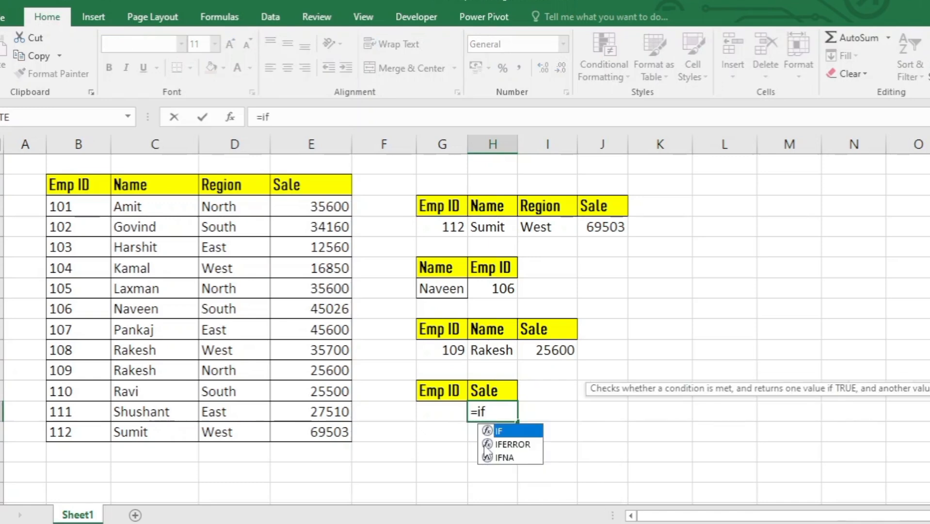
text(er)
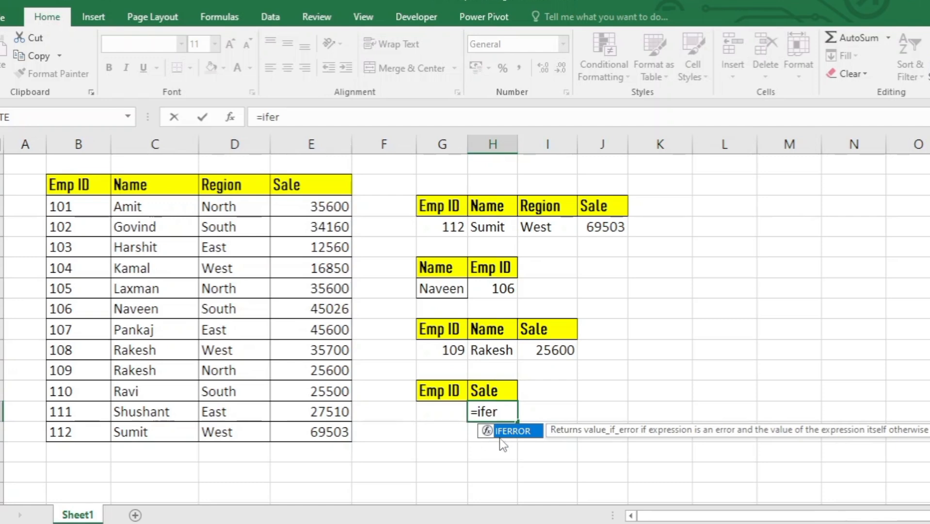
double_click(529, 436)
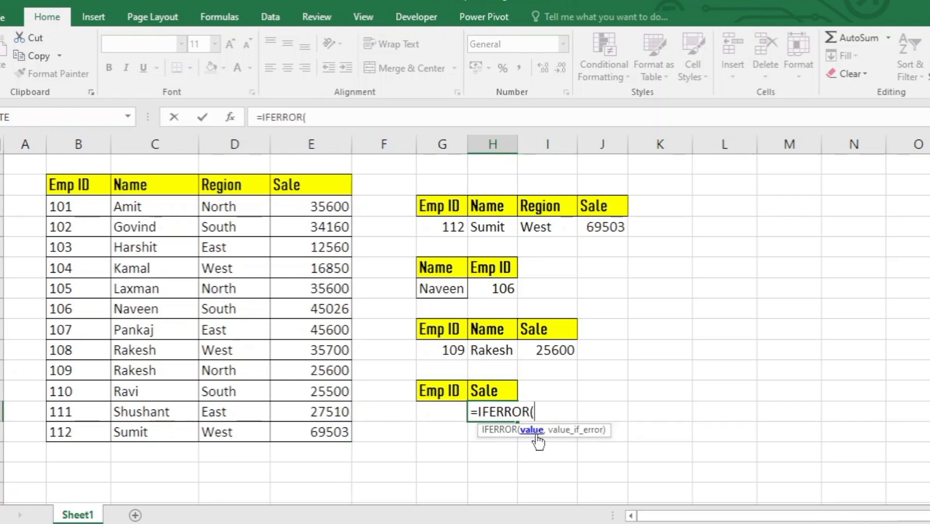
text(dget)
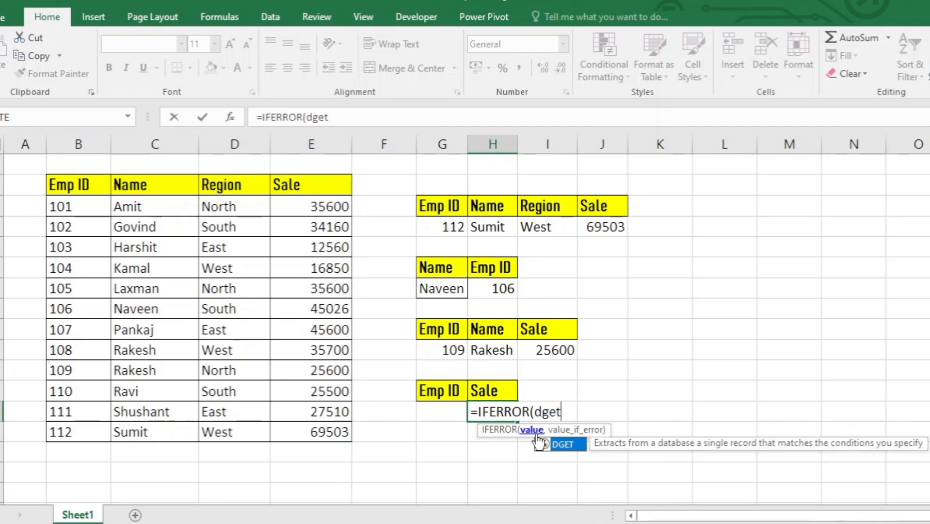
double_click(539, 442)
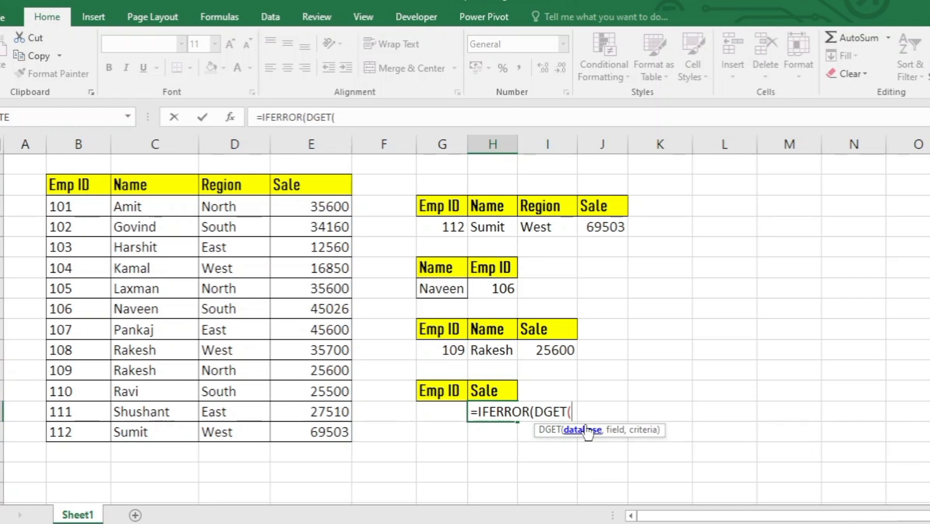
Step: Complete the DGET arguments with database B2:E14, field E2 and criteria G12:G13
click(77, 184)
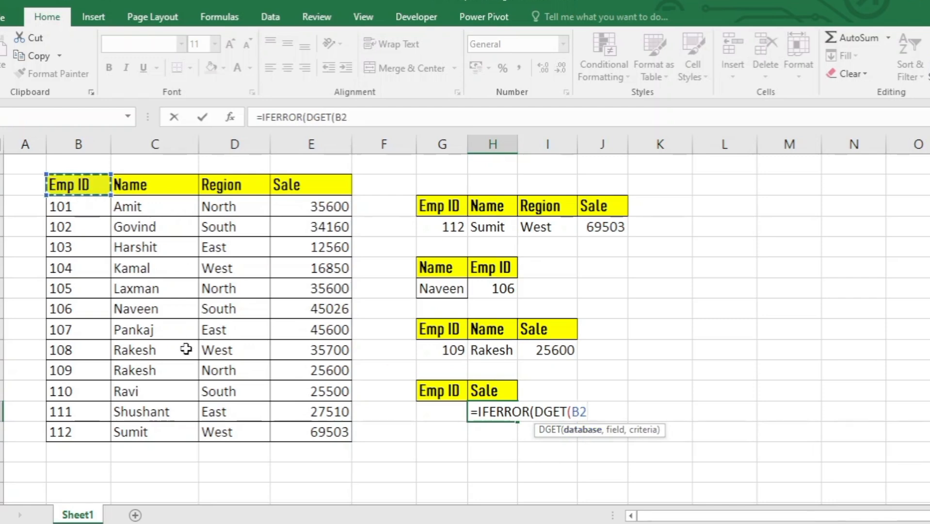
key(ctrl+shift+Right)
key(ctrl+shift+Down)
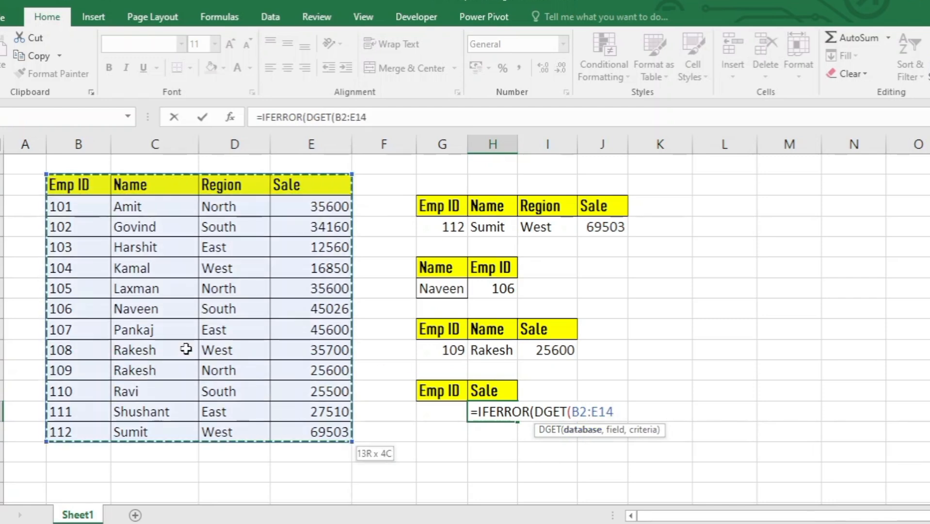
text(,)
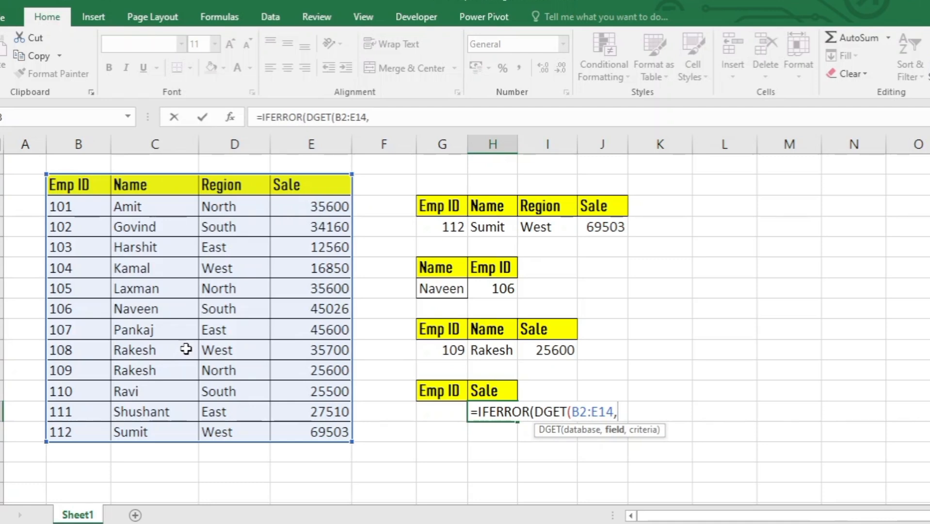
click(273, 183)
text(,)
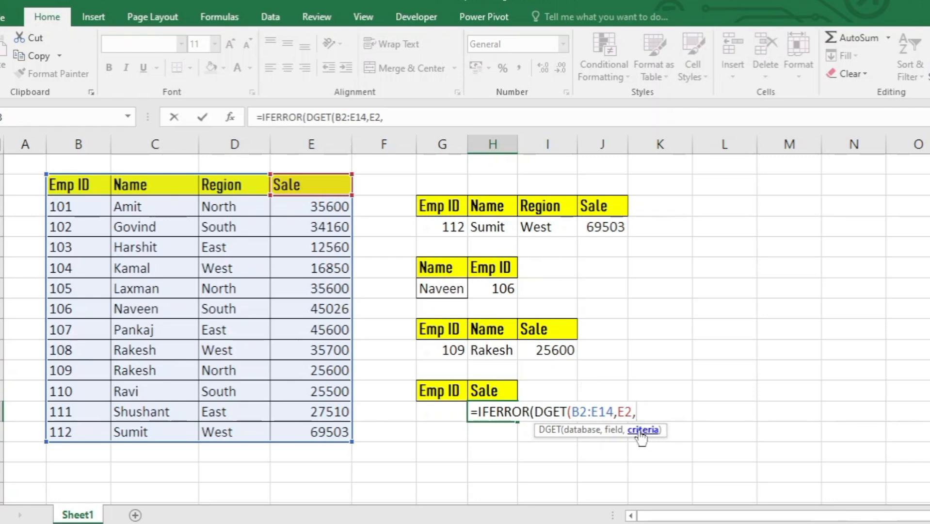
drag(433, 390, 430, 409)
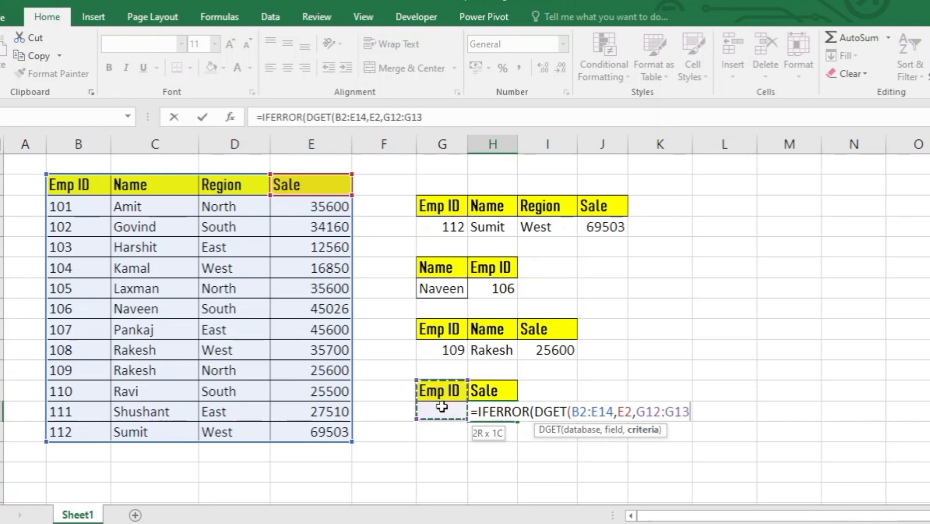
text())
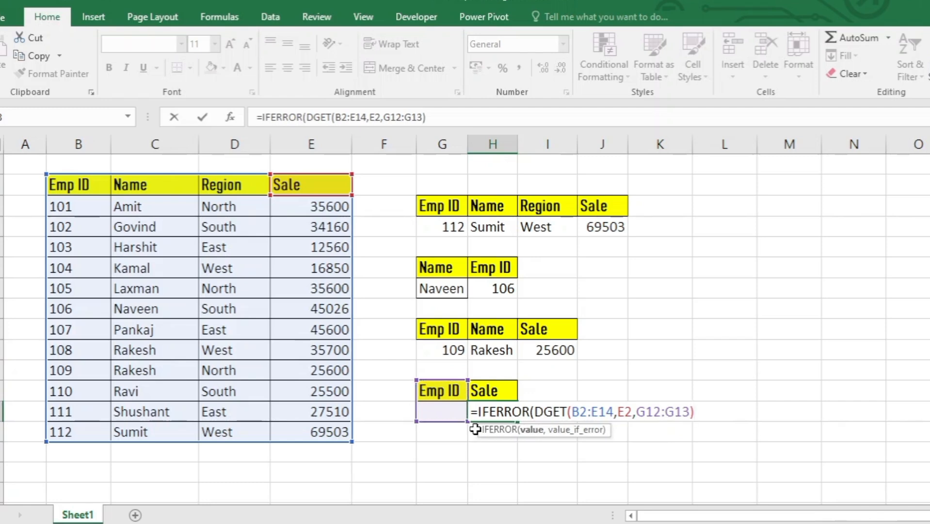
Step: Set the IFERROR fallback to "Duplicate Found" and enter the formula in H13
text(,)
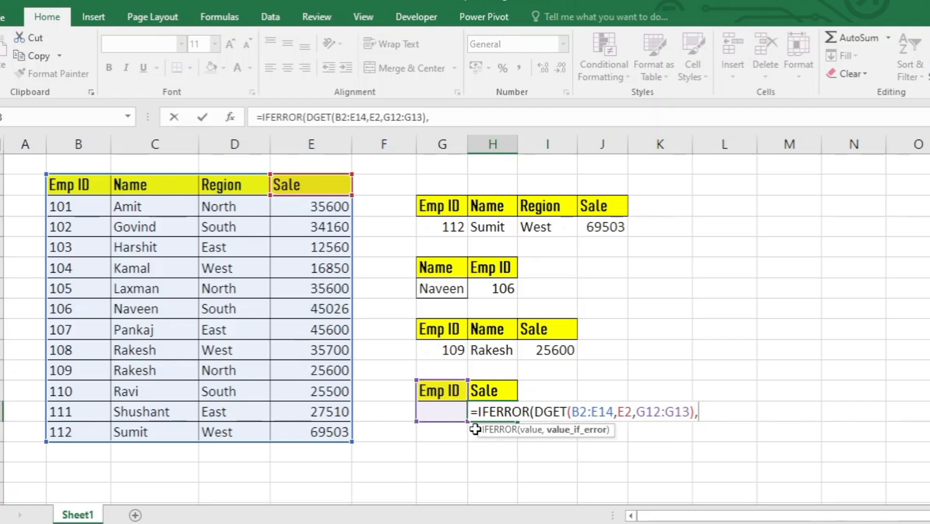
text("Dul)
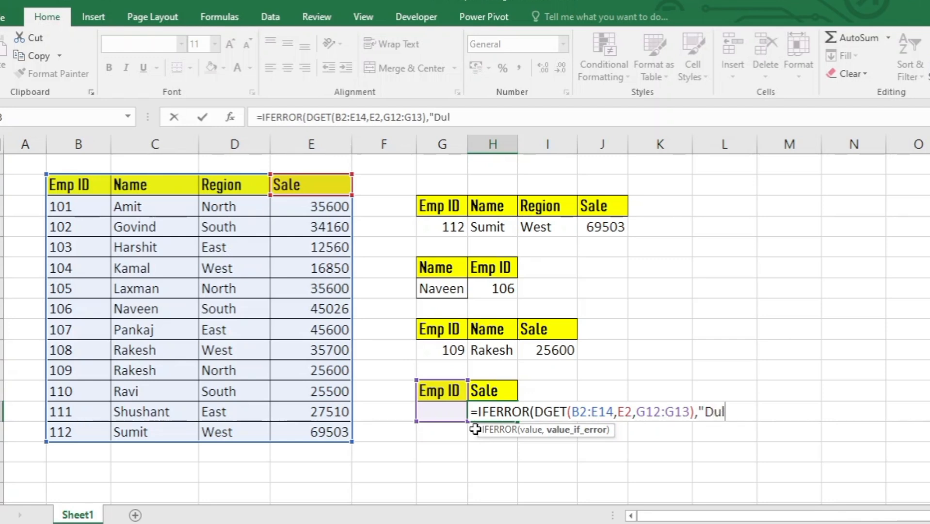
key(BackSpace)
text(plicate Found)
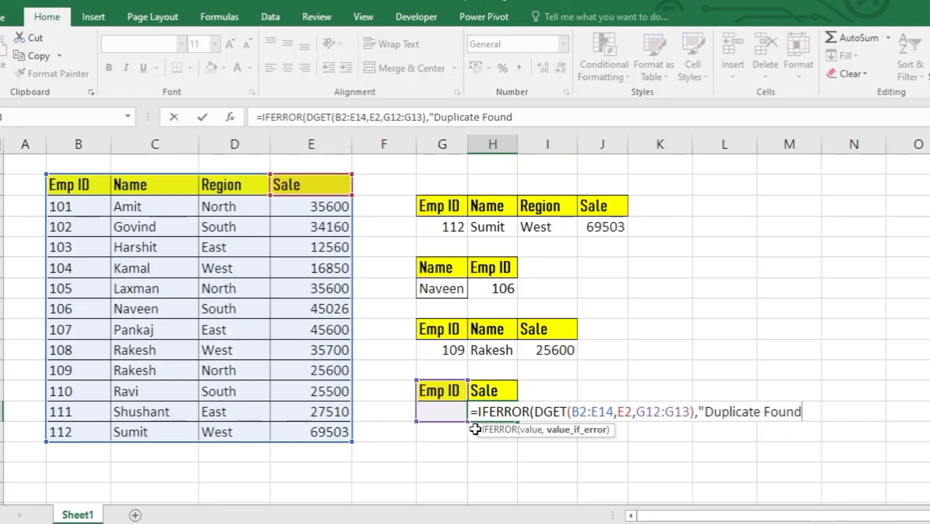
text(")
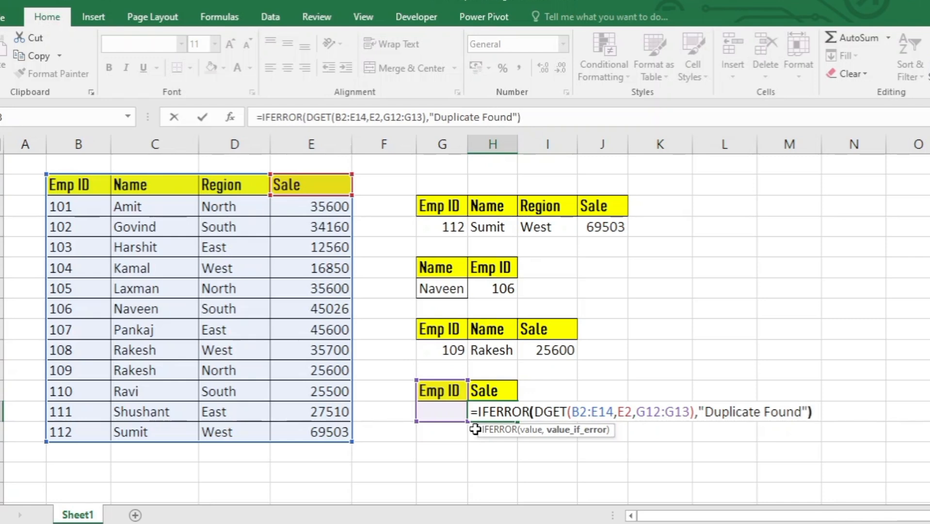
text())
key(Return)
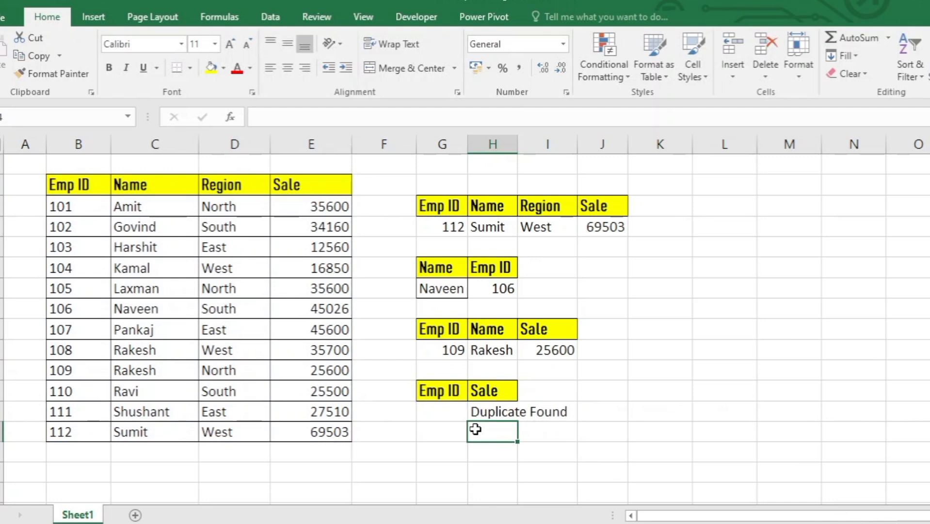
Step: Enter the Emp ID listed in B3 into G13 to test the Sale lookup
click(447, 411)
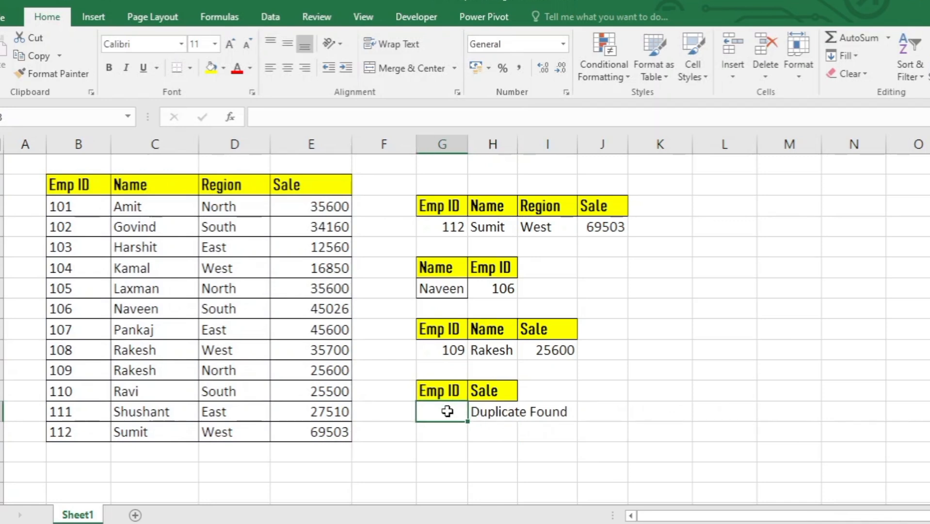
text(101)
key(Return)
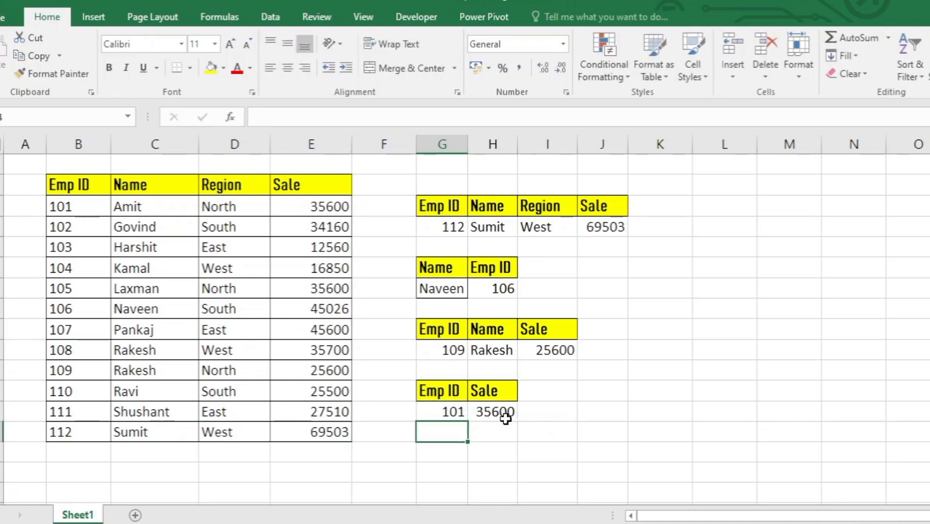
Step: Replace the Emp ID in B9 with the one from B3 to create a duplicate ID in the table
click(84, 337)
text(101)
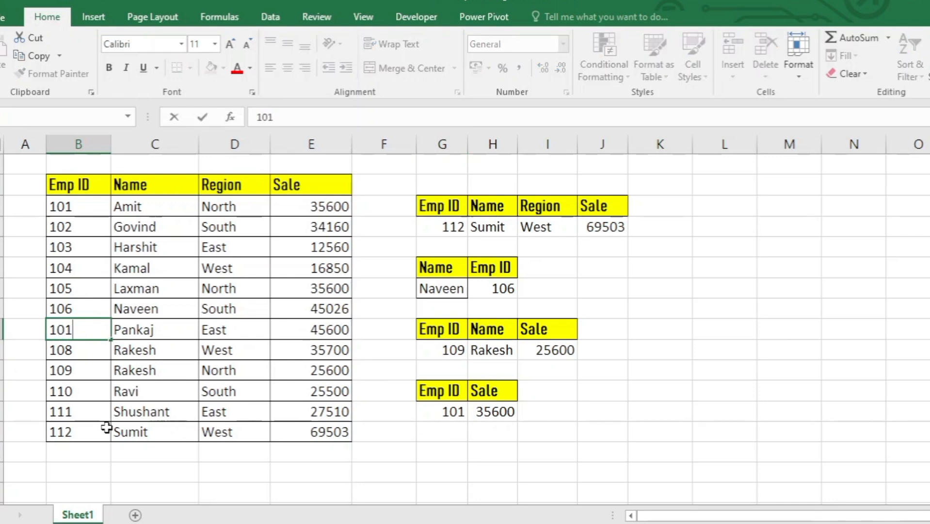
key(Return)
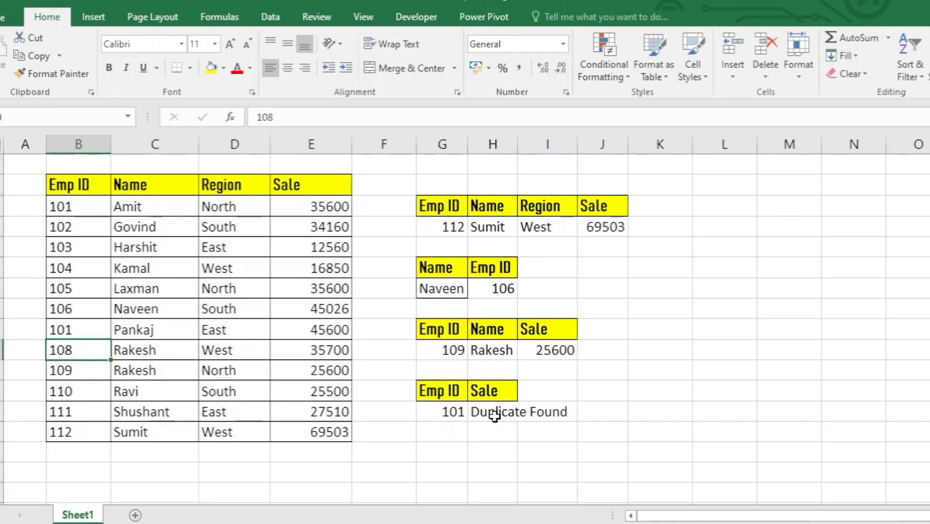
Step: Change the Emp ID in G13 to the one listed in B4 to test the lookup with a unique ID
click(461, 412)
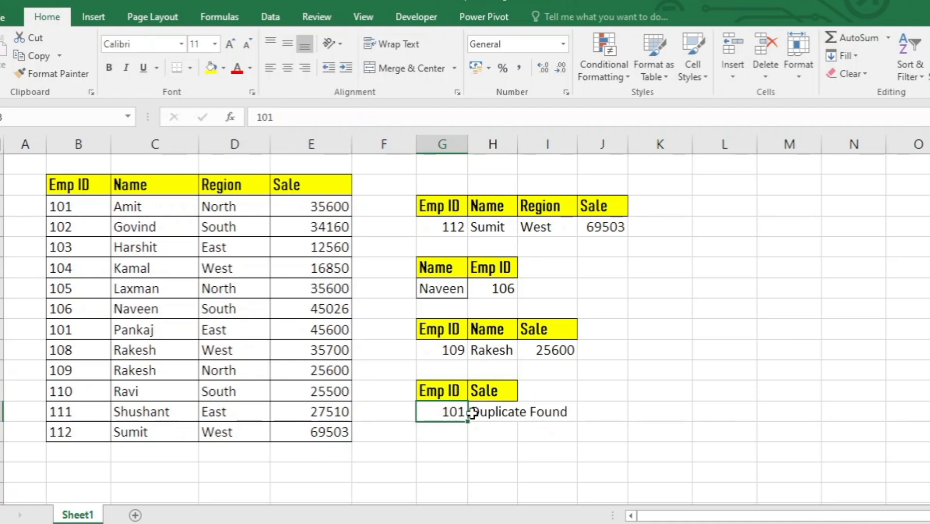
click(506, 411)
click(448, 412)
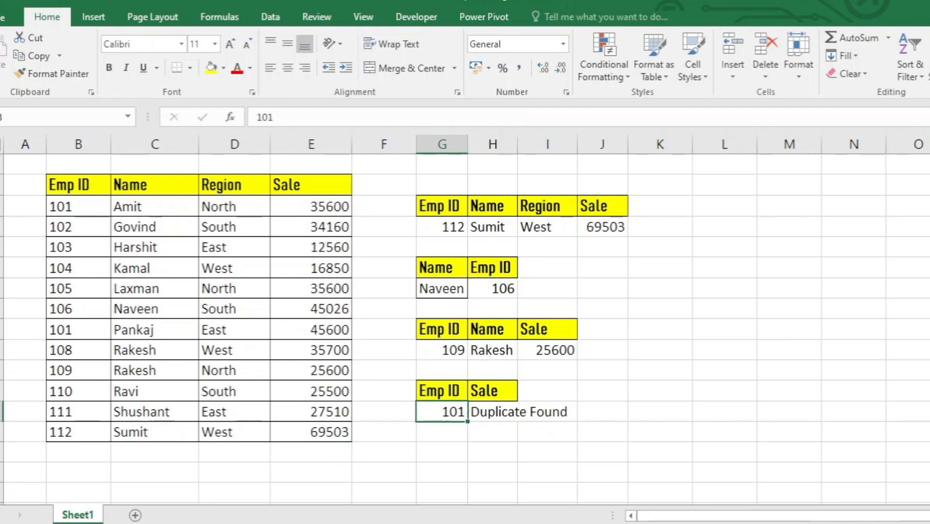
text(102)
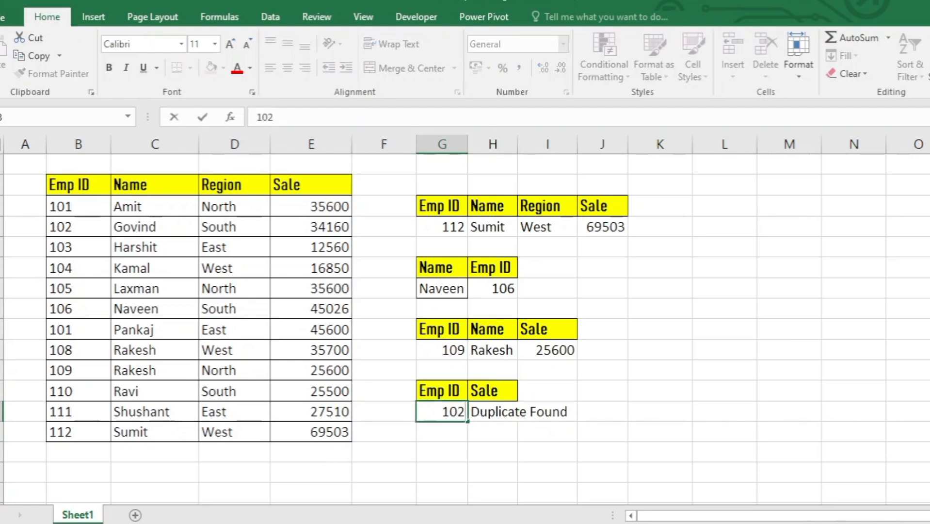
key(Return)
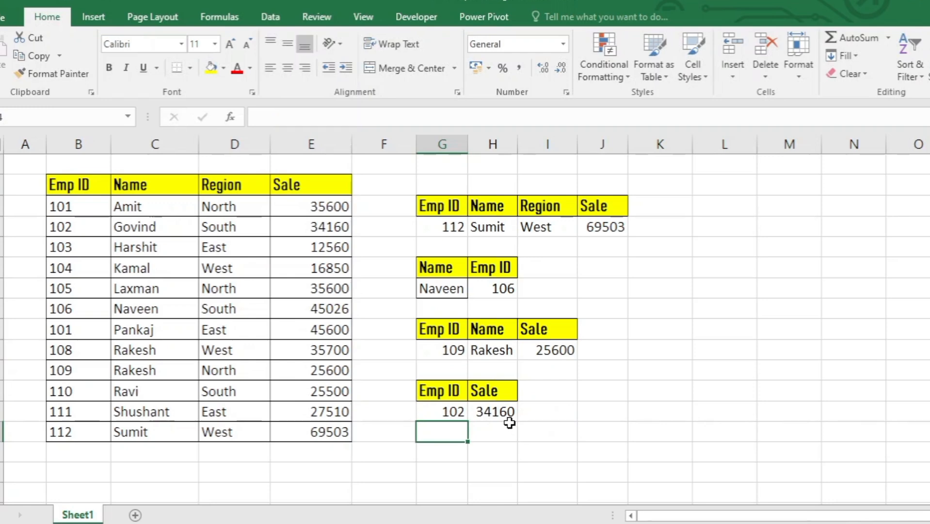
Step: Restore the original Emp ID in B9 so the ID column runs in sequence again
click(448, 413)
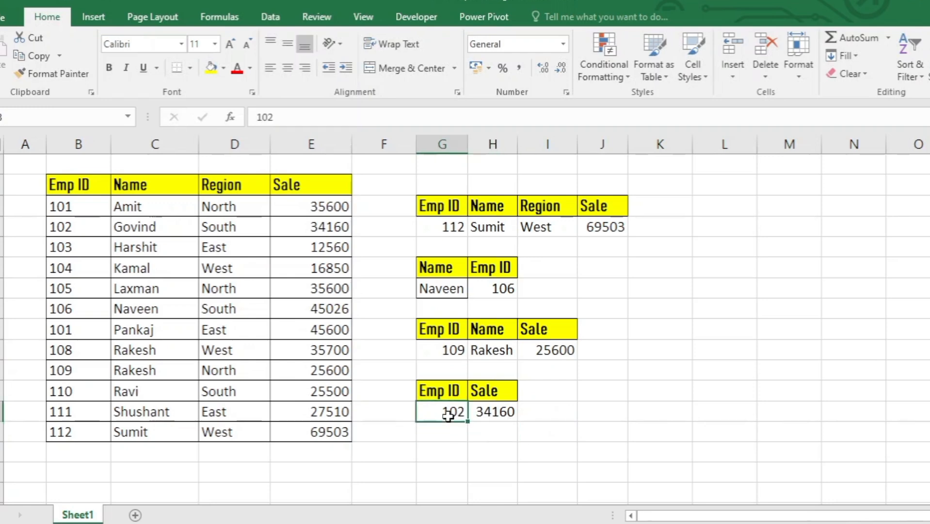
click(100, 327)
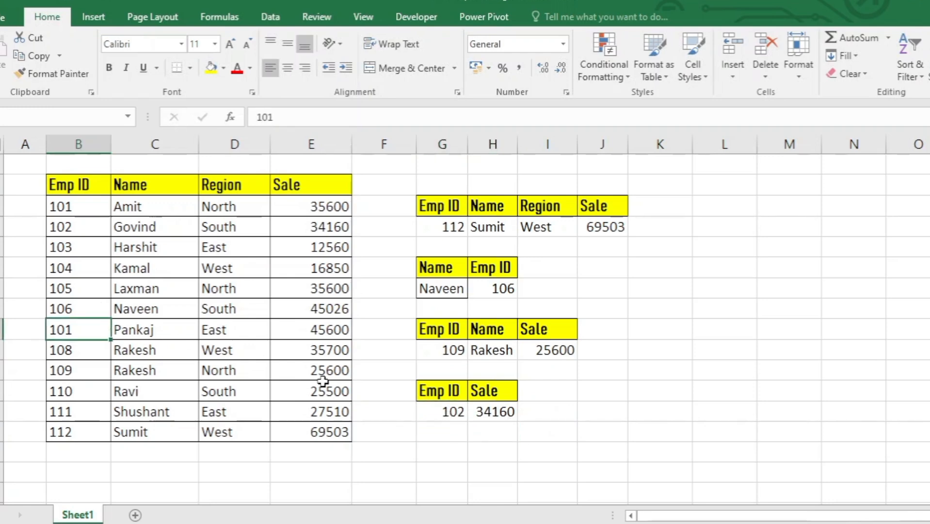
text(107)
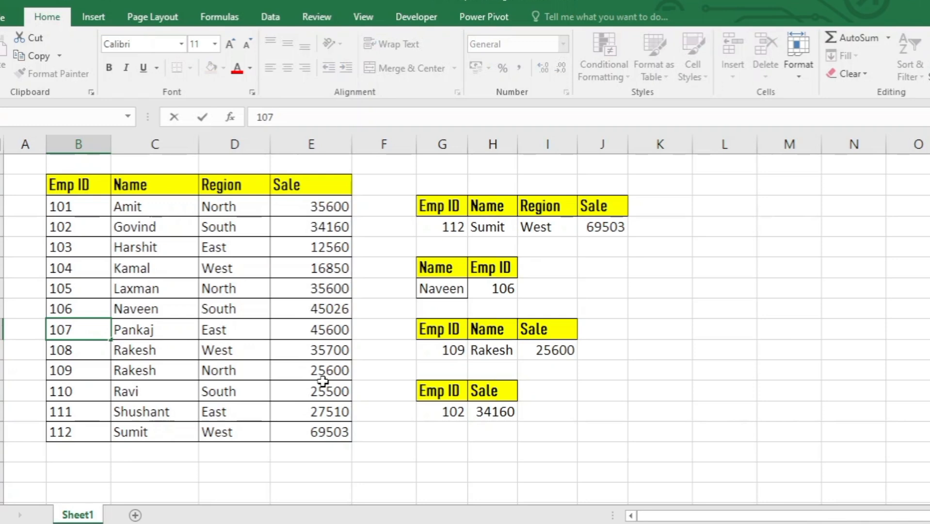
key(Return)
Step: Change the criteria header in G12 to Name
click(456, 396)
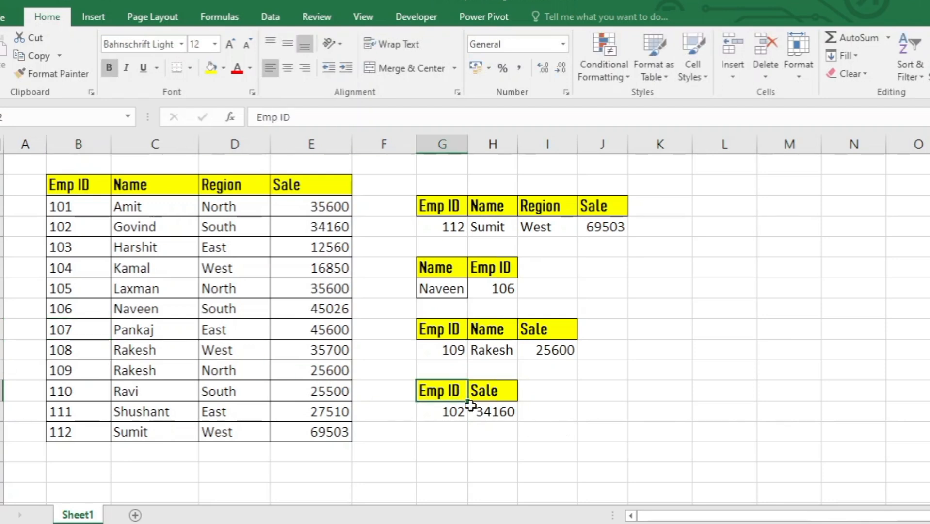
text(Name)
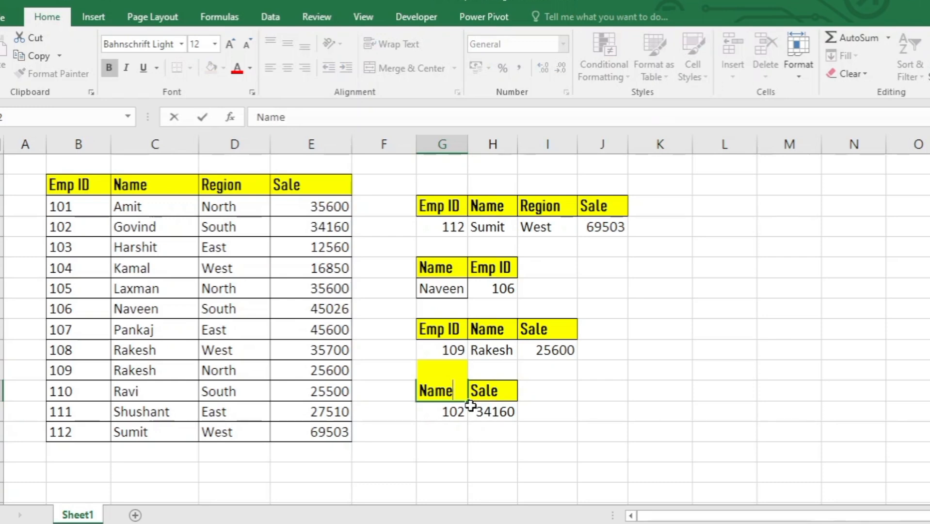
key(Return)
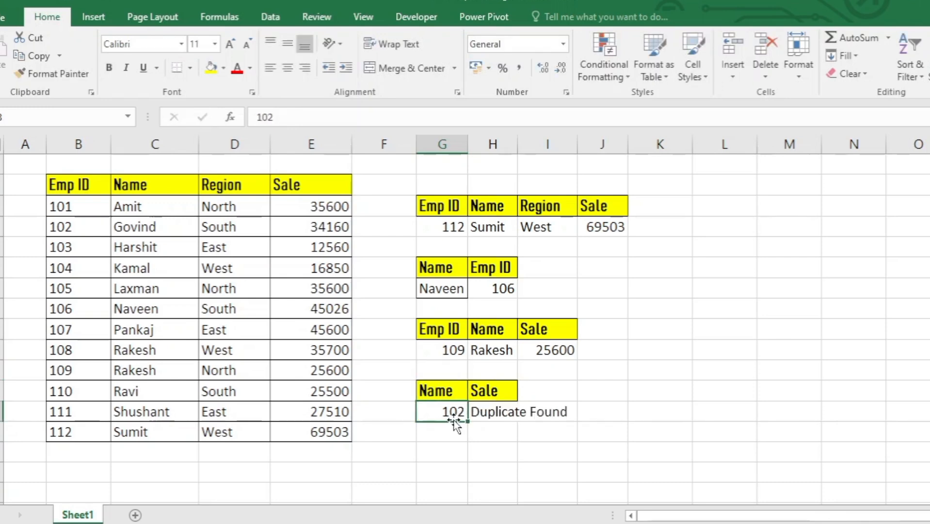
Step: Enter the duplicated employee name listed in C10 into G13 and check the lookup formula in H13
text(Rake)
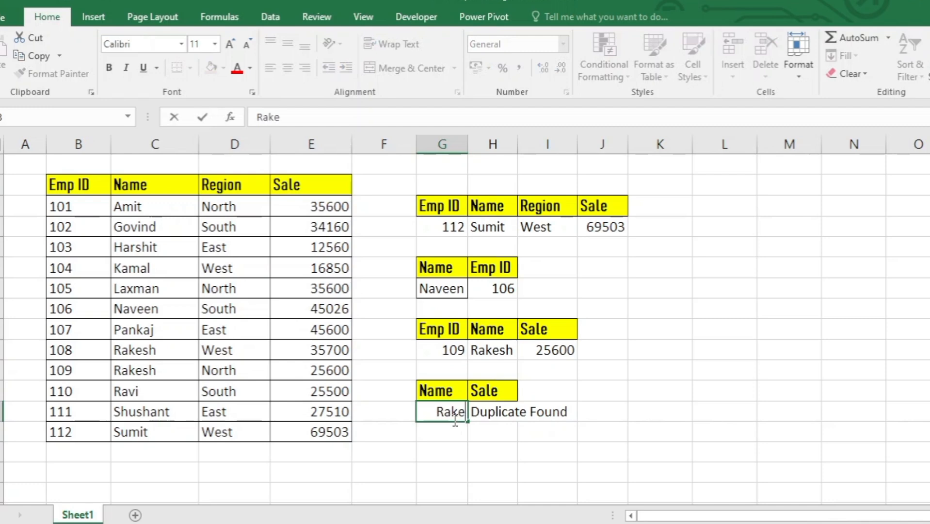
text(sh)
key(Return)
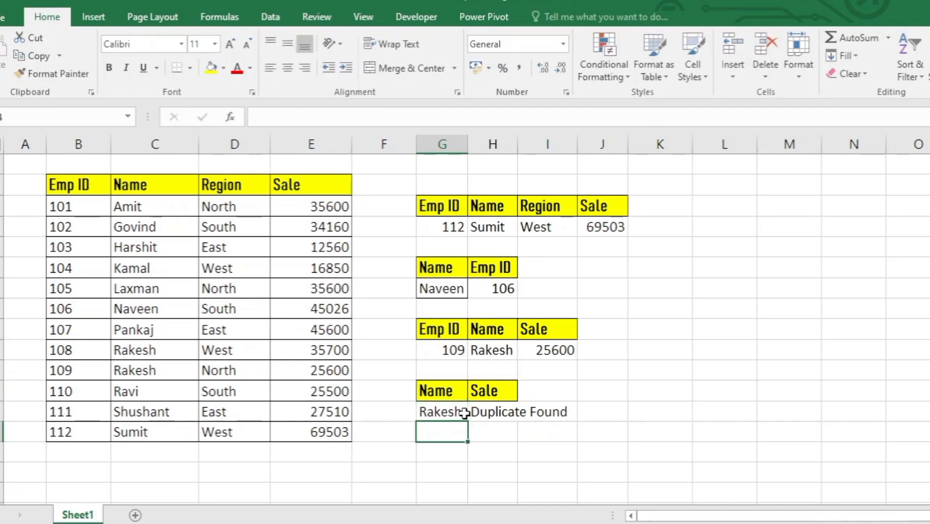
click(493, 411)
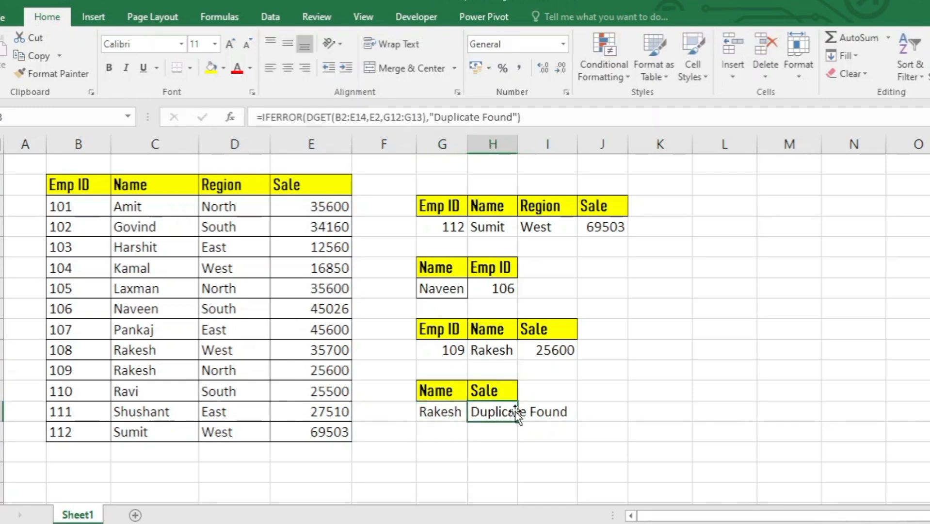
Step: Enter the unique employee name listed in C8 into G13 to test the lookup with a non-duplicated record
click(447, 414)
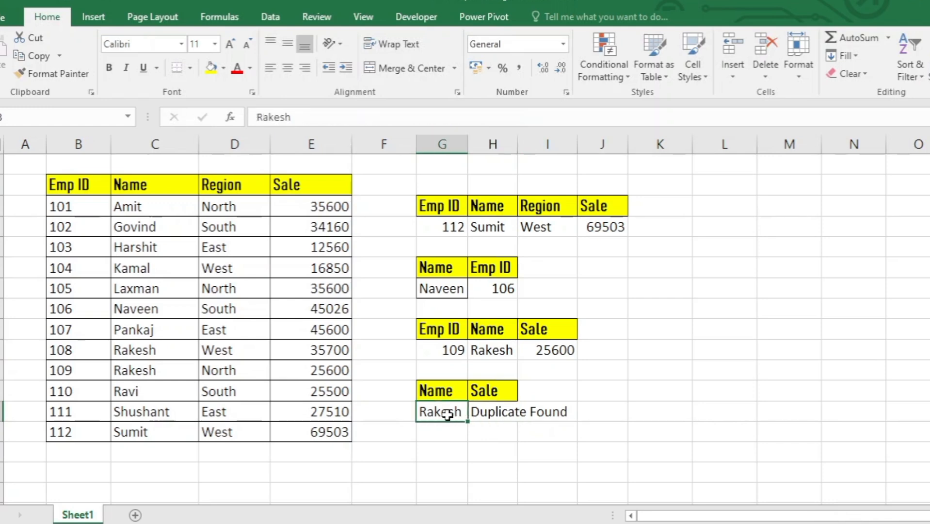
text(Na)
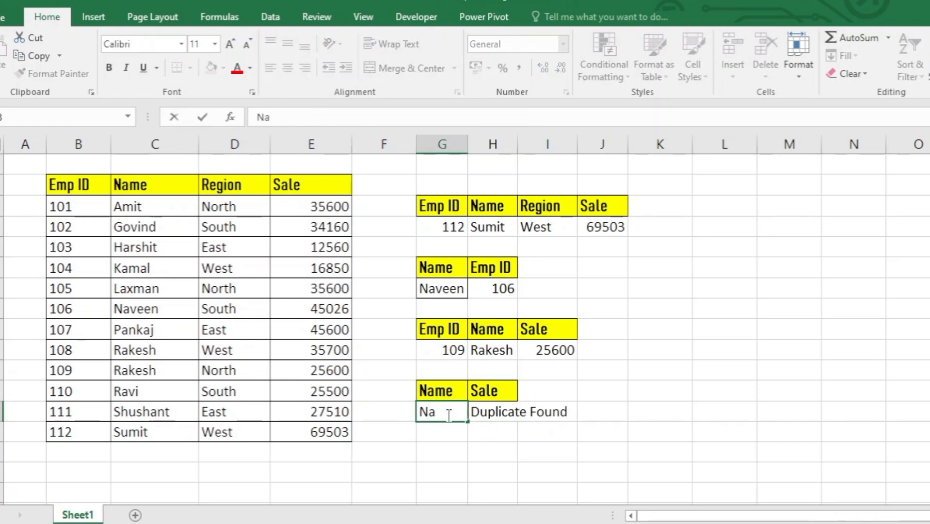
text(veen)
key(Return)
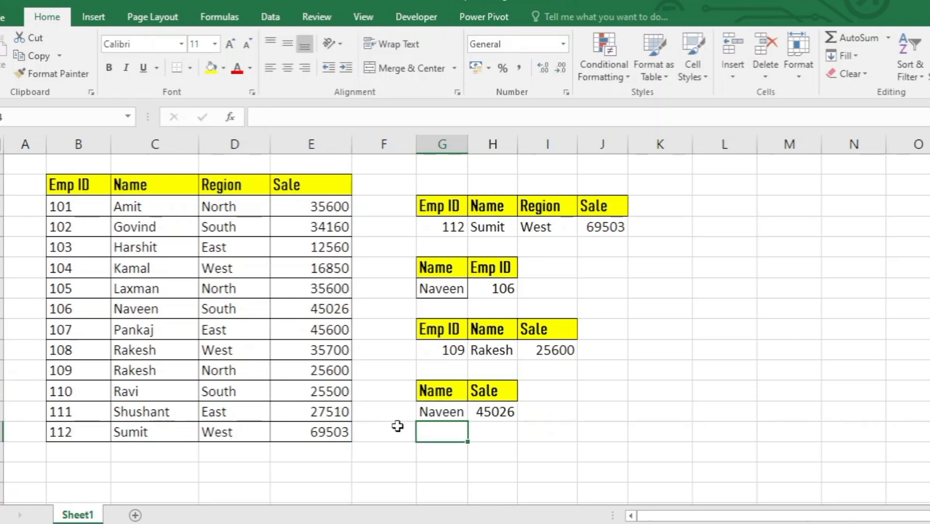
Step: Set the name in G13 back to the duplicated employee name listed in C10 and C11
click(432, 415)
key(Return)
click(440, 412)
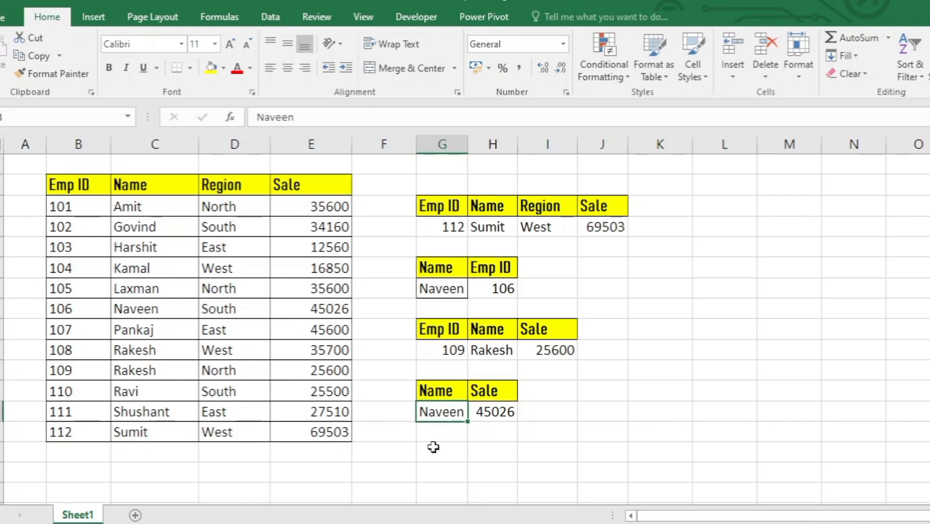
text(Rakesh)
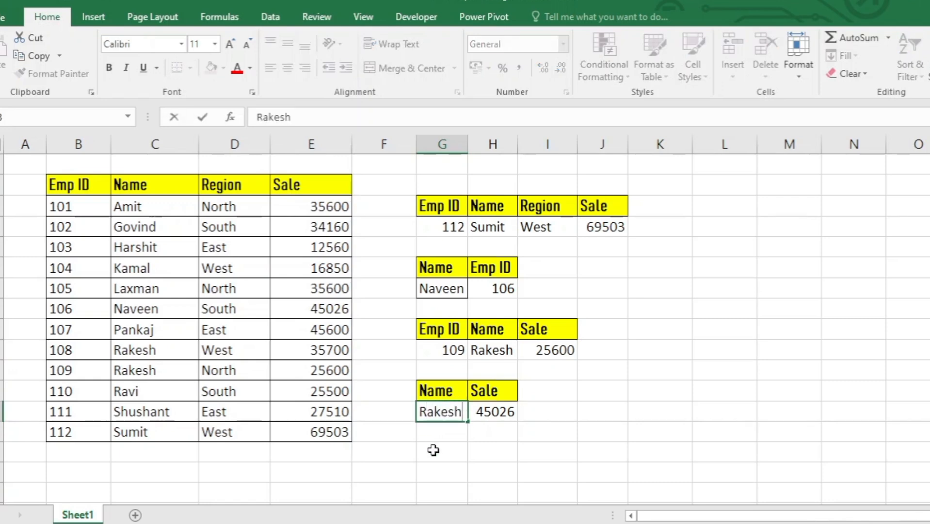
key(Return)
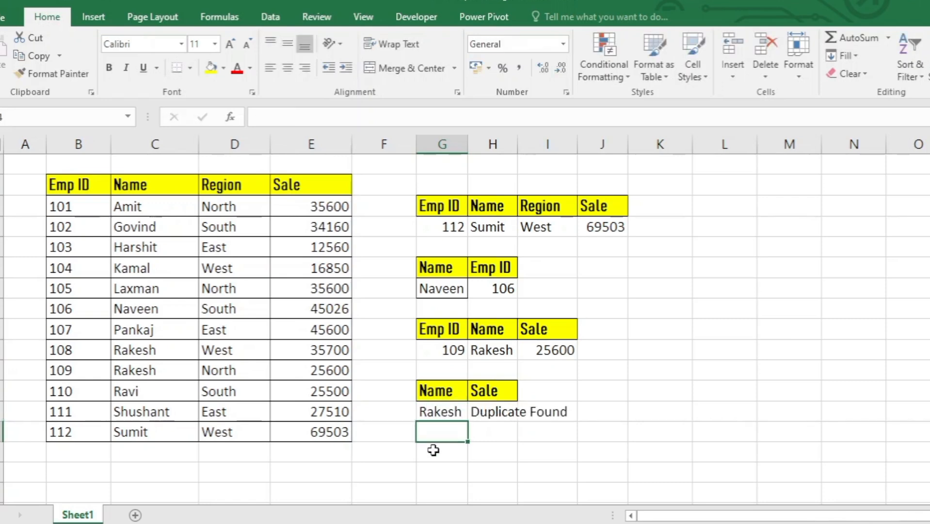